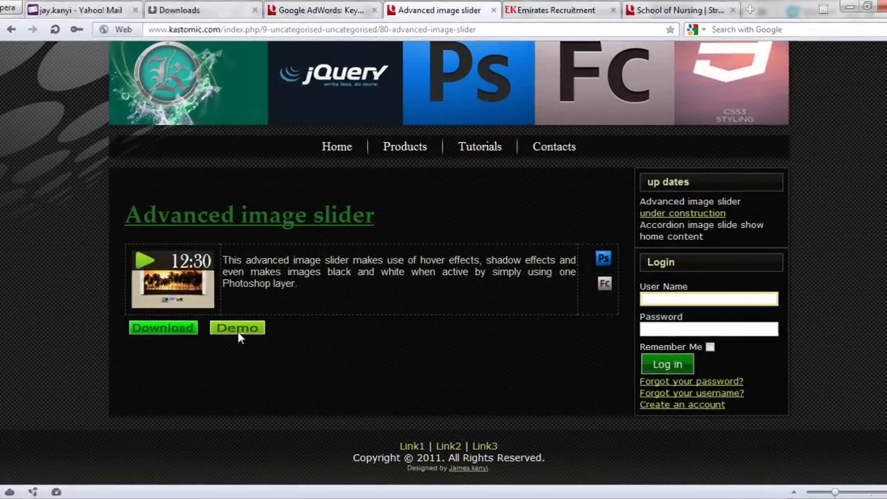
Step: Open the demo of the advanced image slider and browse its three images with the thumbnails and the next and previous arrows
{"action": "left_click", "coordinate": [238, 332]}
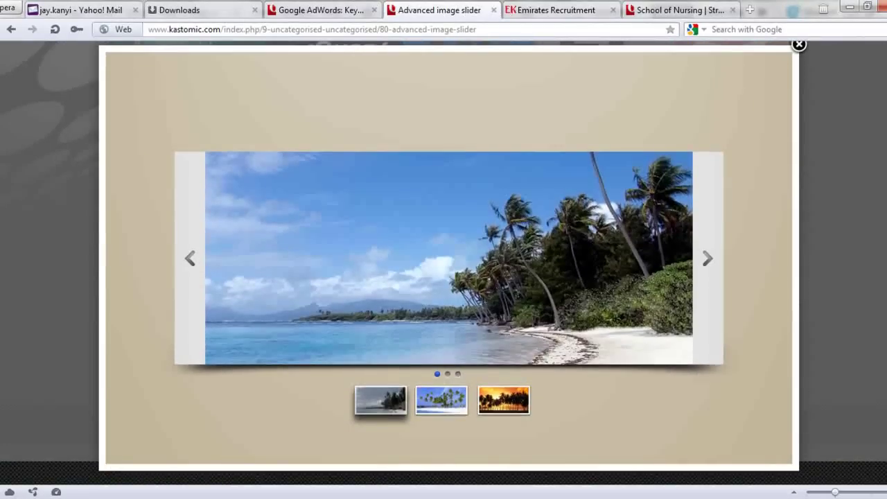
{"action": "left_click", "coordinate": [435, 402]}
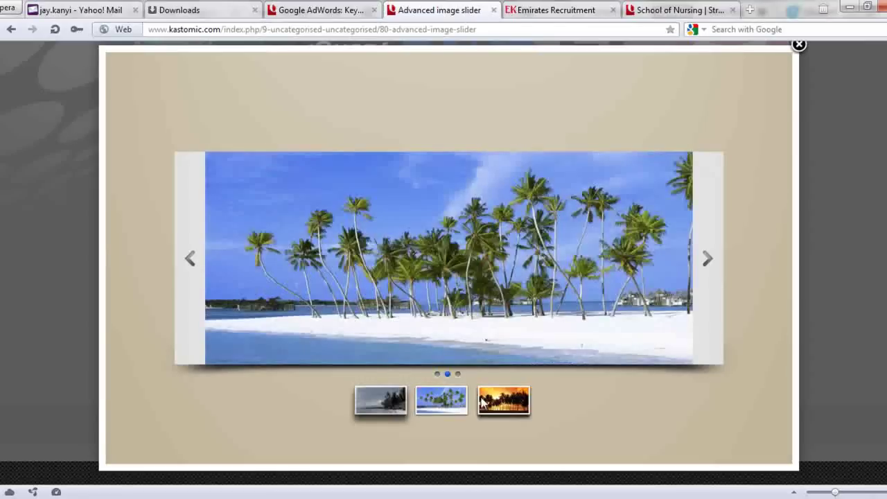
{"action": "left_click", "coordinate": [504, 402]}
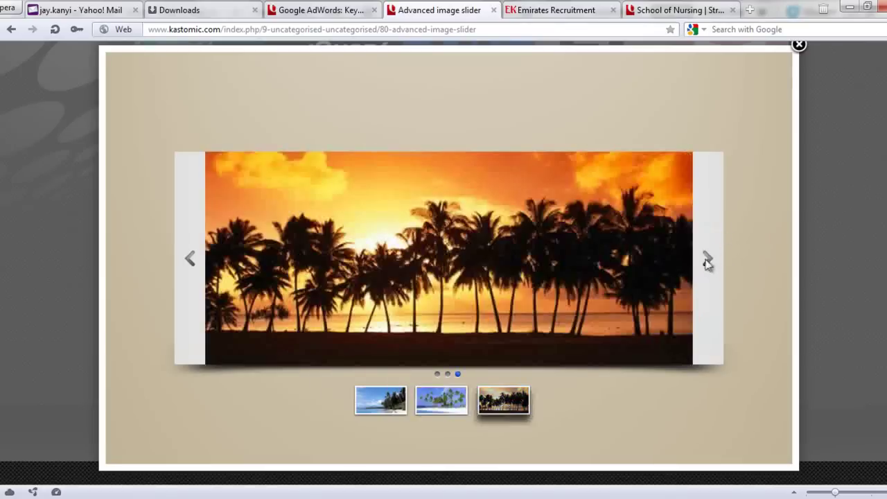
{"action": "left_click", "coordinate": [708, 262]}
{"action": "double_click", "coordinate": [707, 262]}
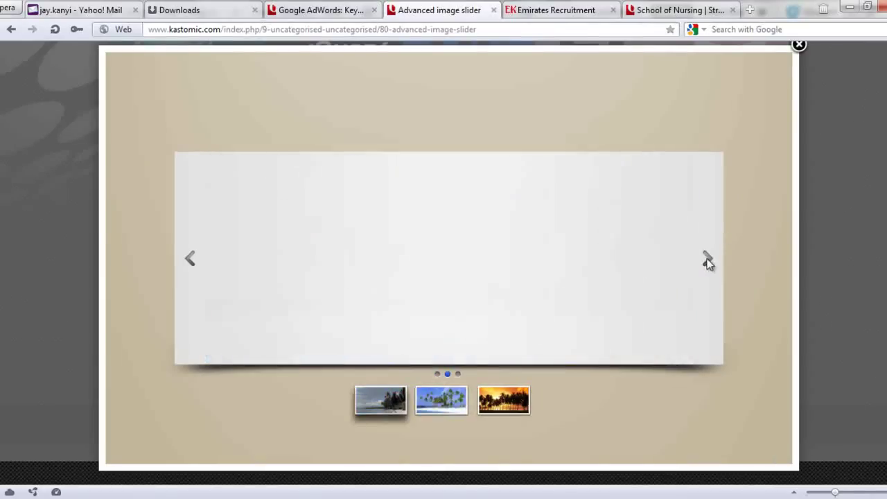
{"action": "left_click", "coordinate": [190, 259]}
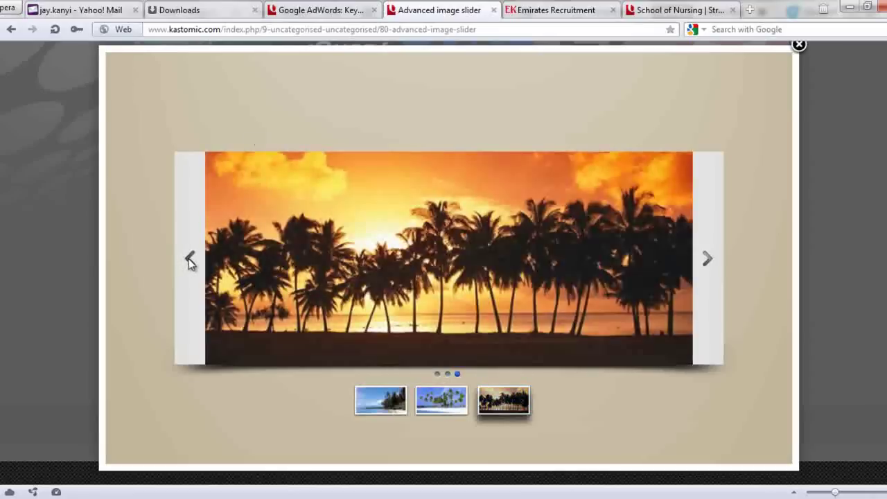
{"action": "left_click", "coordinate": [190, 259]}
{"action": "left_click", "coordinate": [190, 260]}
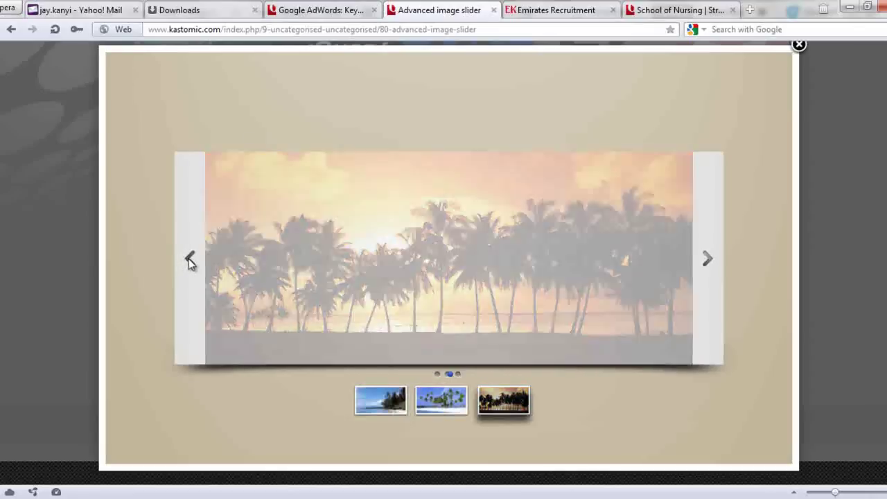
{"action": "left_click", "coordinate": [189, 260]}
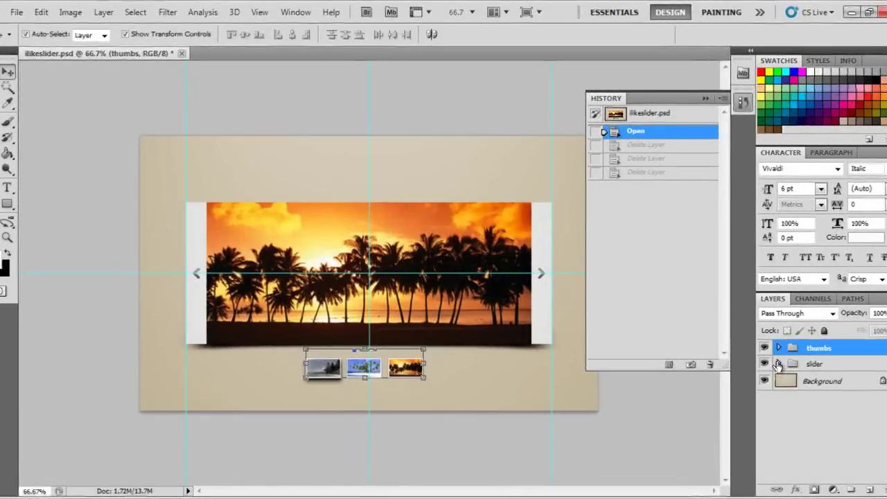
Step: In Photoshop, expand the slider group of ilikeslider.psd and inspect the img 1, img 2 and img 3 layers
{"action": "left_click", "coordinate": [778, 365]}
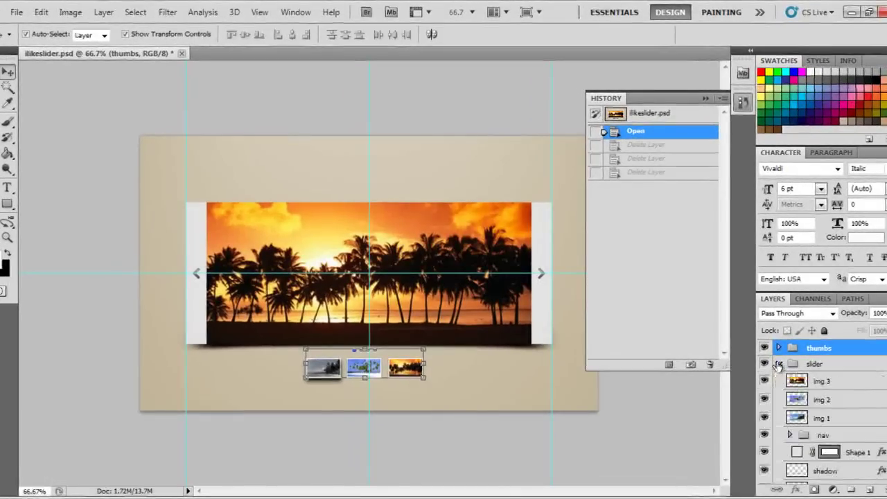
{"action": "left_click", "coordinate": [822, 420]}
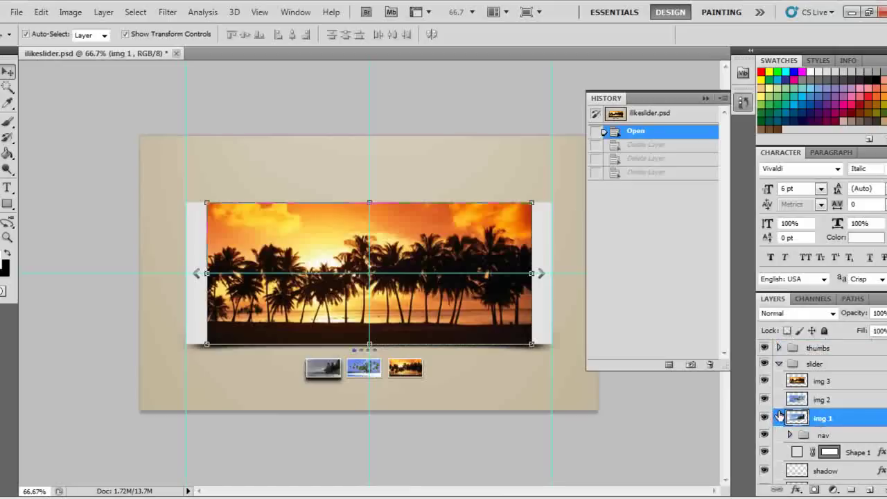
{"action": "left_click", "coordinate": [822, 400]}
{"action": "left_click", "coordinate": [825, 383]}
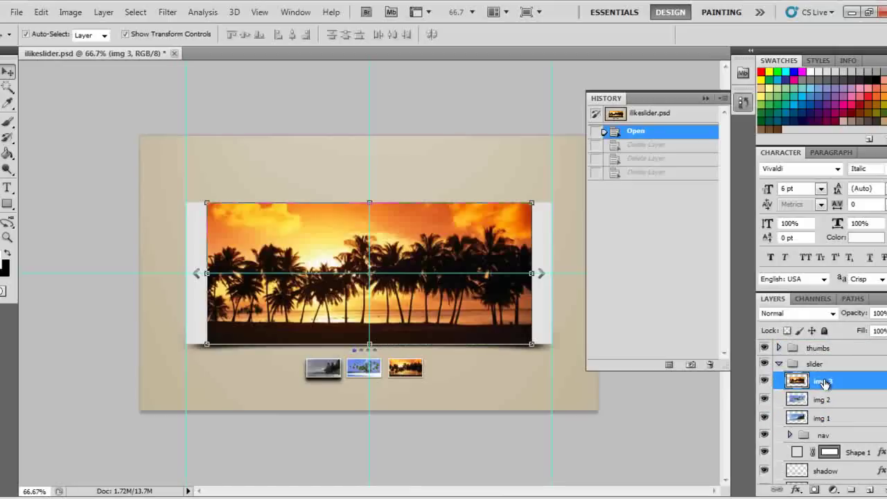
Step: Hide img 3, img 2 and img 1 in turn to preview each slide, show them all again and collapse the slider group
{"action": "left_click", "coordinate": [764, 382]}
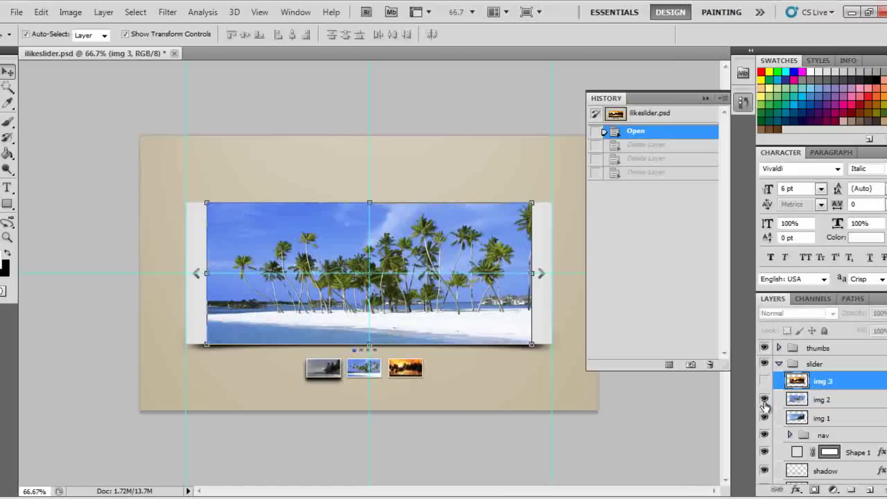
{"action": "left_click", "coordinate": [764, 402]}
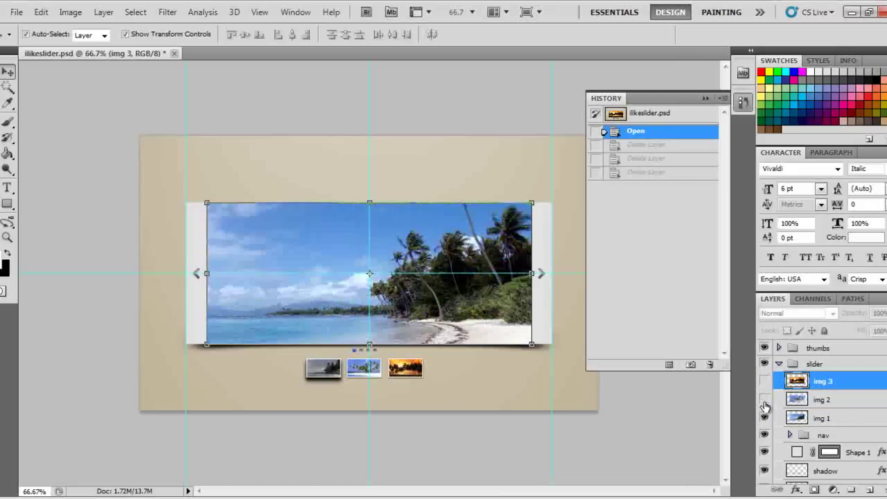
{"action": "left_click", "coordinate": [765, 419]}
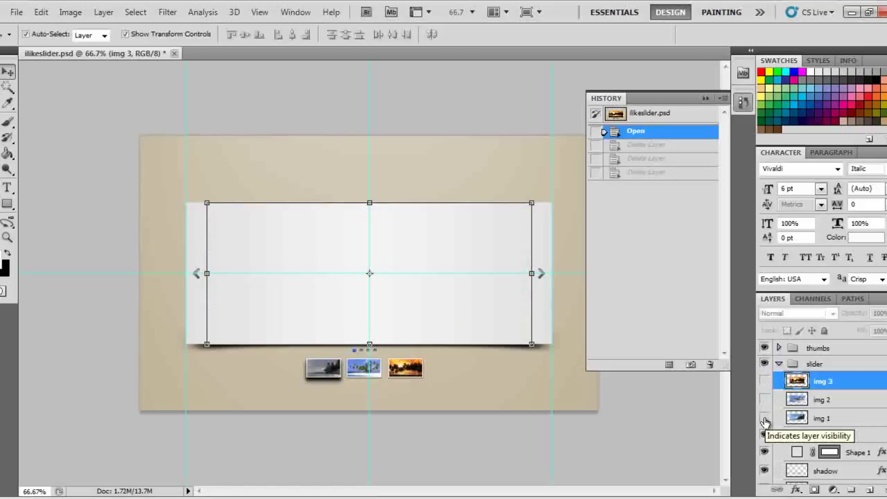
{"action": "left_click", "coordinate": [765, 418]}
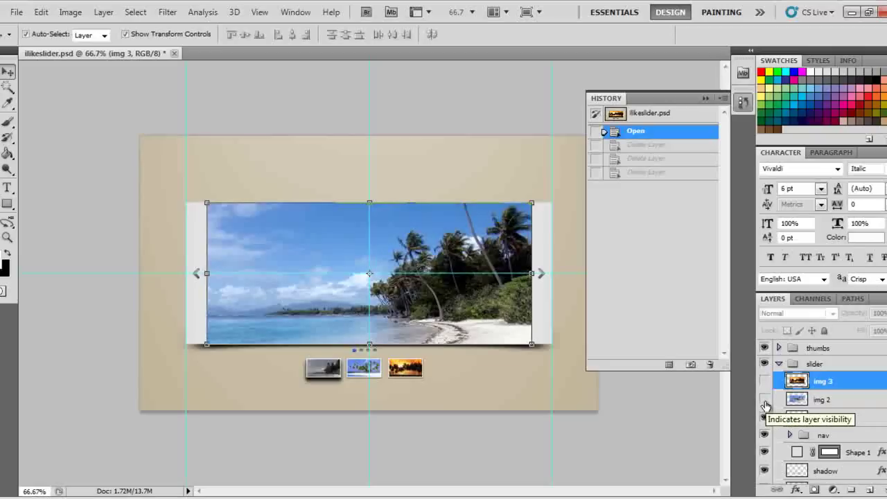
{"action": "left_click", "coordinate": [765, 400]}
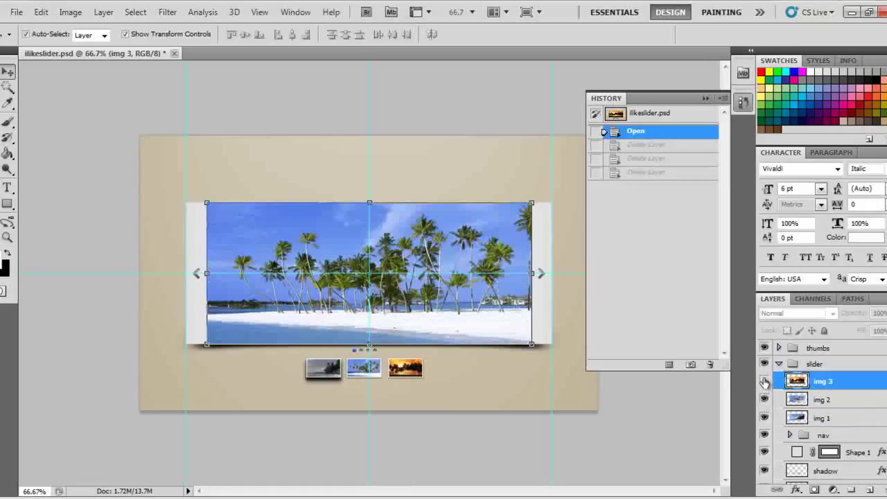
{"action": "left_click", "coordinate": [765, 381]}
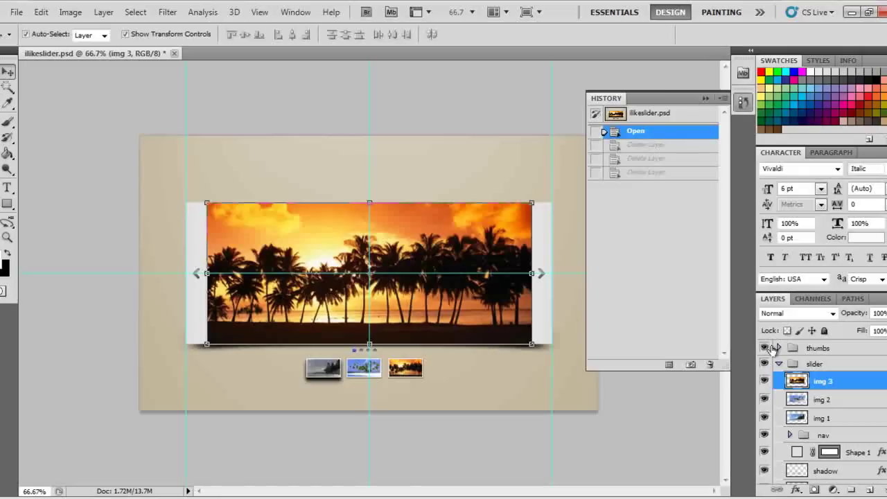
{"action": "left_click", "coordinate": [778, 364]}
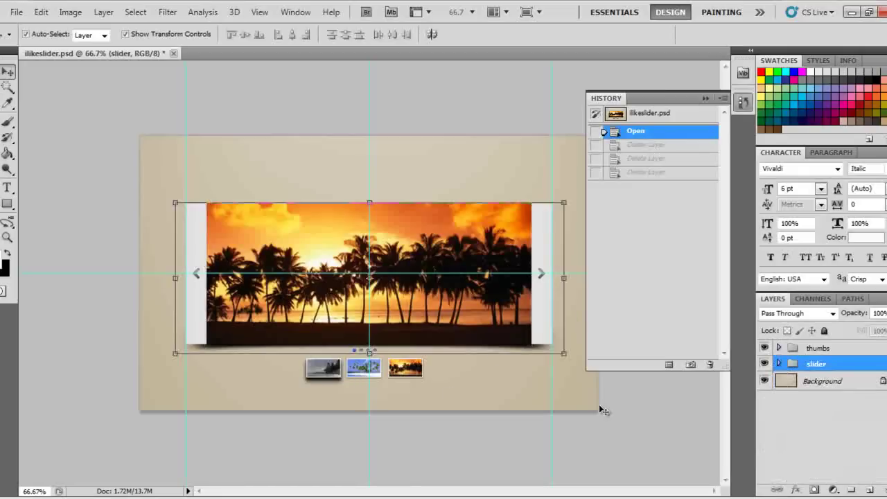
Step: Expand the thumbs group and examine its thumbnail layers, comparing img 1 copy with img 1 copy hover
{"action": "left_click", "coordinate": [779, 348]}
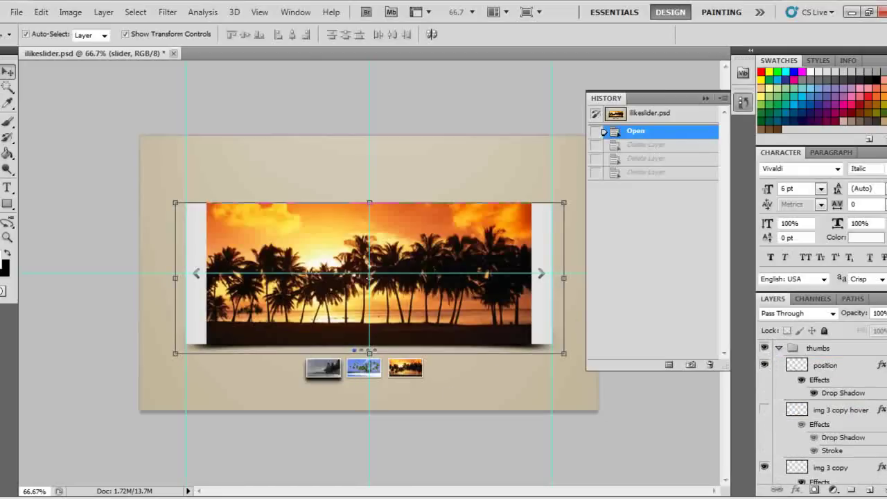
{"action": "scroll", "coordinate": [821, 412], "scroll_direction": "down", "scroll_amount": 10}
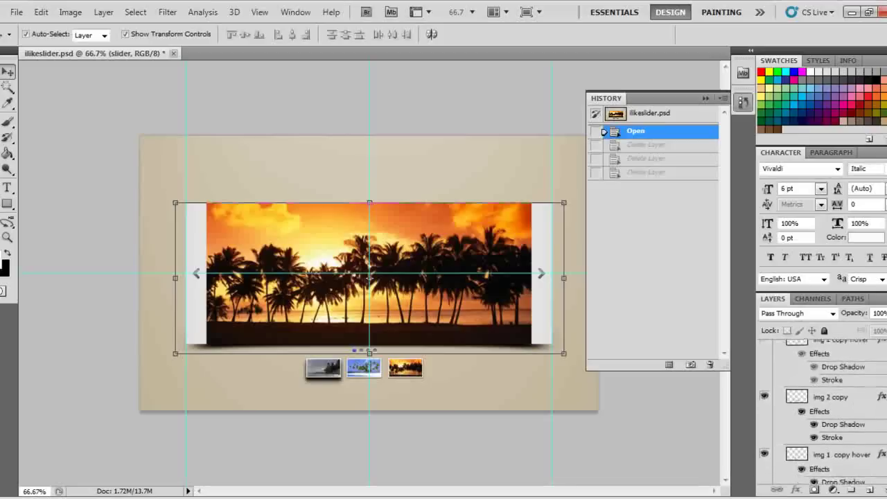
{"action": "scroll", "coordinate": [832, 378], "scroll_direction": "down", "scroll_amount": 4}
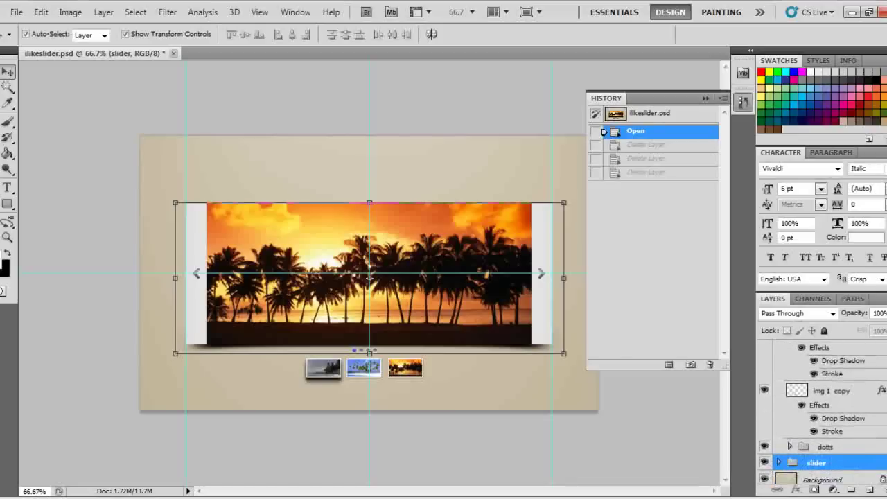
{"action": "left_click", "coordinate": [834, 383]}
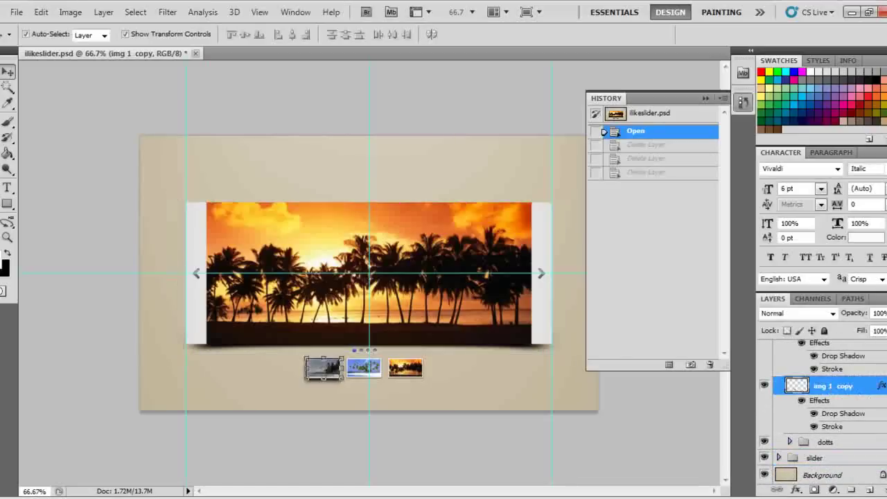
{"action": "scroll", "coordinate": [820, 404], "scroll_direction": "up", "scroll_amount": 3}
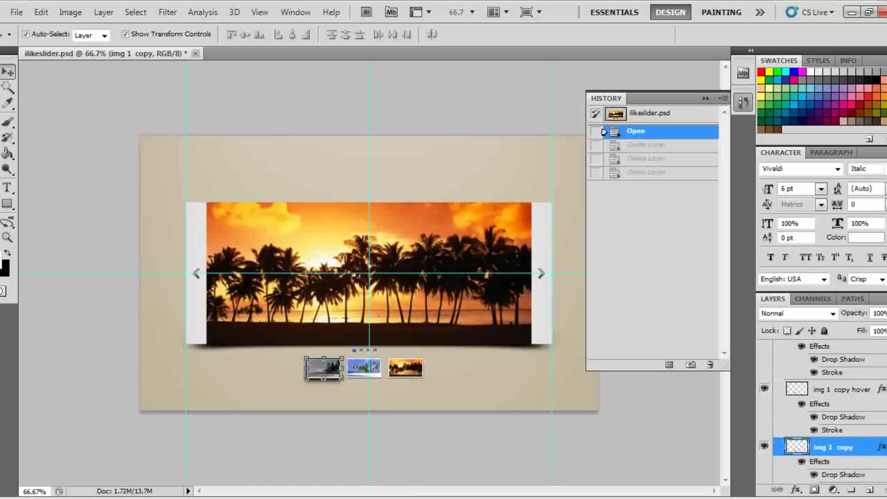
{"action": "left_click", "coordinate": [845, 404]}
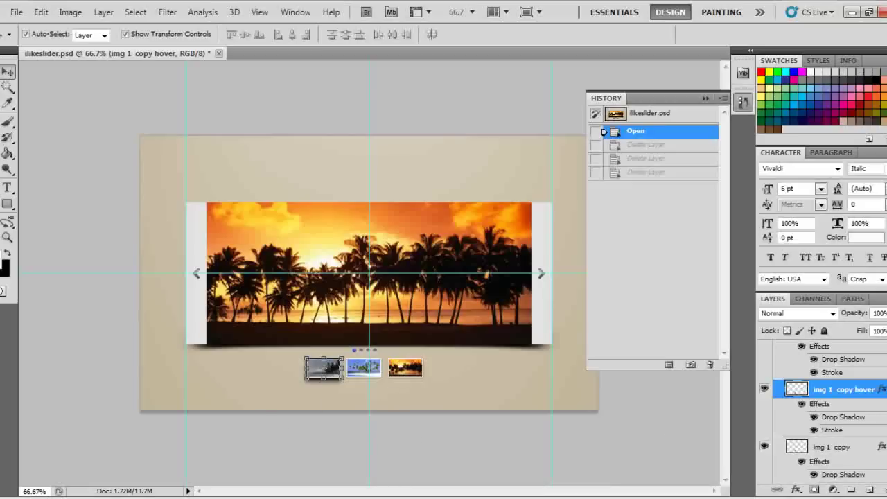
{"action": "scroll", "coordinate": [851, 441], "scroll_direction": "down", "scroll_amount": 2}
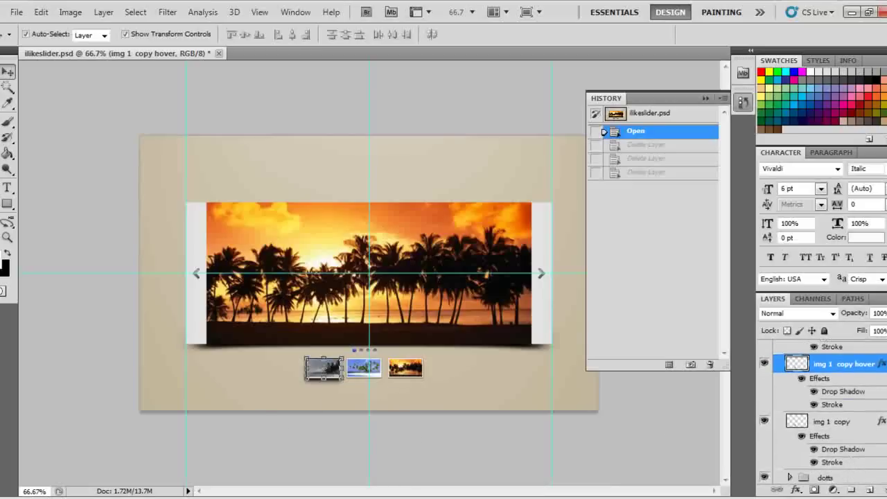
{"action": "left_click", "coordinate": [837, 415]}
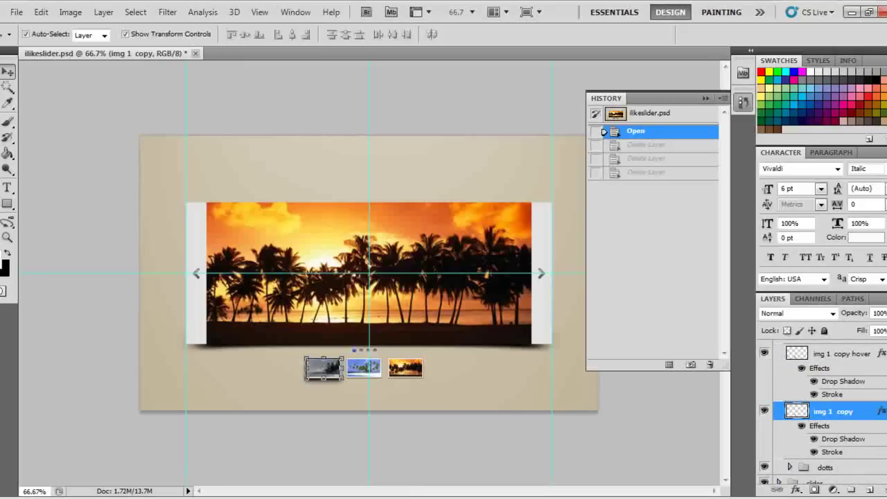
{"action": "scroll", "coordinate": [851, 368], "scroll_direction": "up", "scroll_amount": 5}
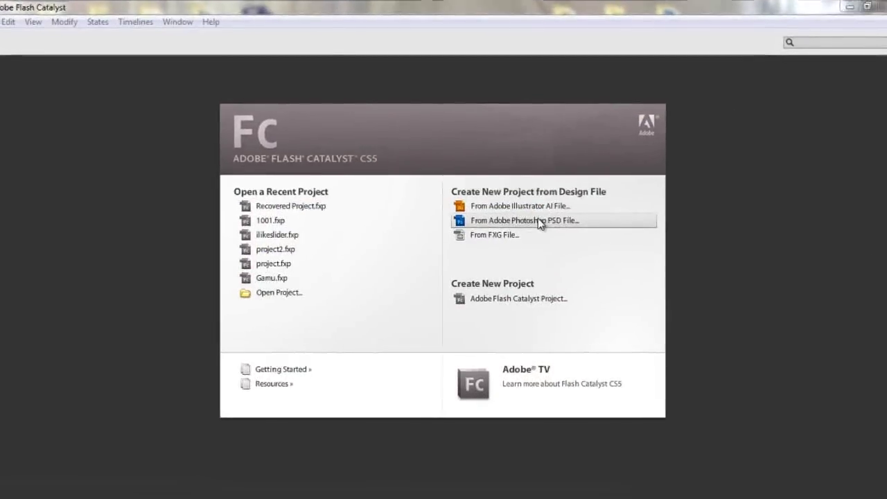
Step: In Flash Catalyst, create a new project from the Photoshop design file ilikeslider.psd and check the imported artwork
{"action": "left_click", "coordinate": [539, 221]}
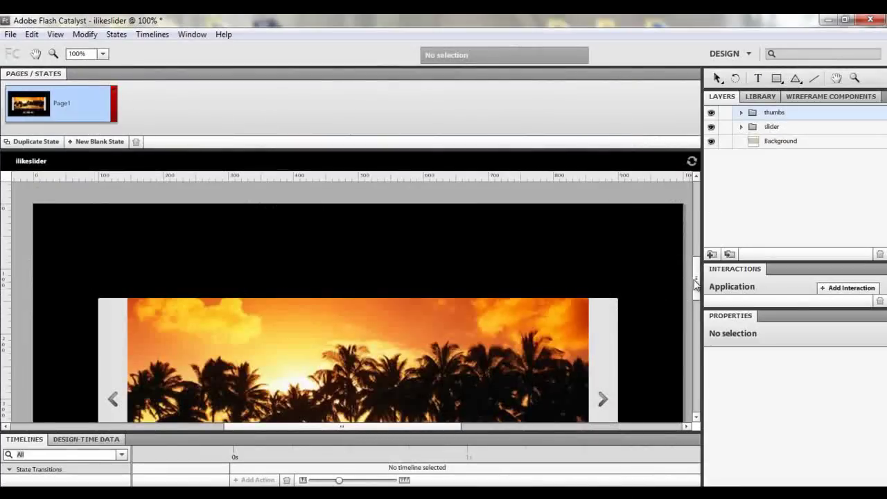
{"action": "left_click_drag", "start_coordinate": [696, 284], "coordinate": [696, 318]}
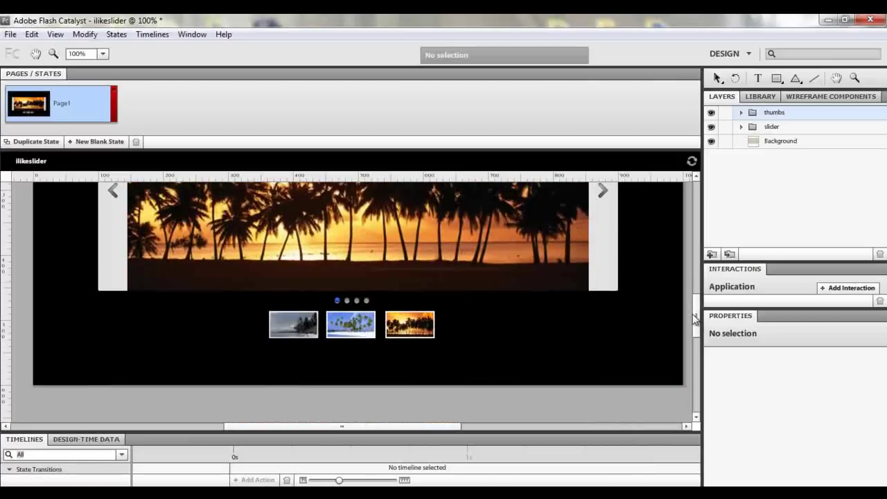
Step: Hide and delete the shadow's Color Fill layer inside the slider group
{"action": "left_click", "coordinate": [741, 128]}
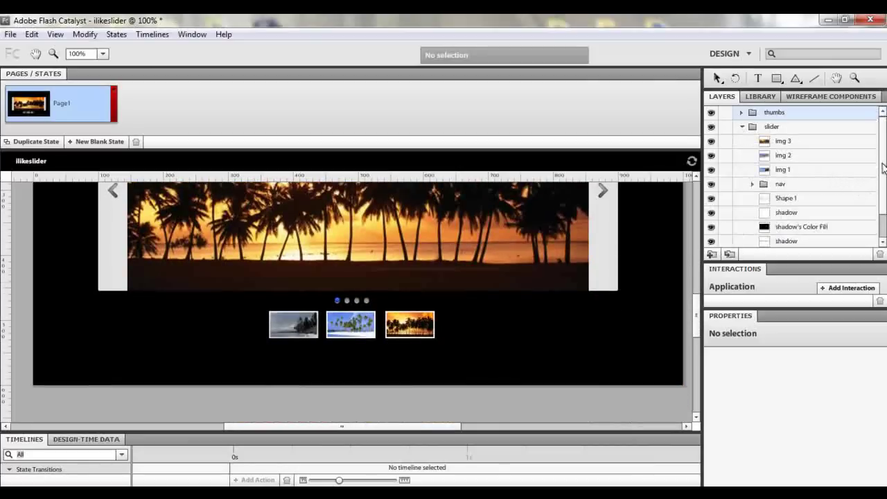
{"action": "scroll", "coordinate": [884, 174], "scroll_direction": "down", "scroll_amount": 1}
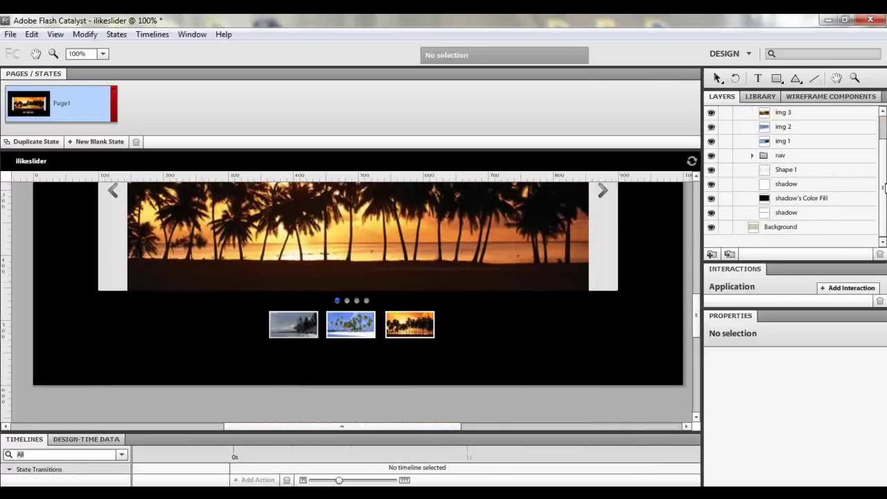
{"action": "left_click", "coordinate": [808, 201]}
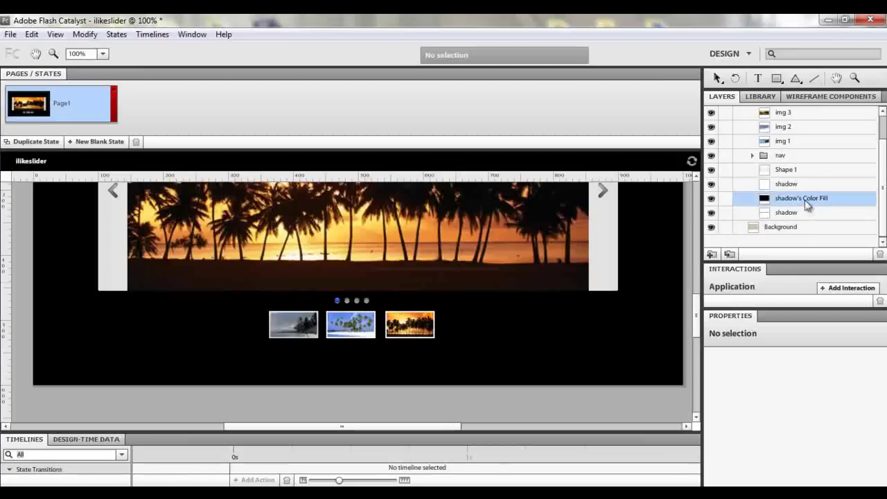
{"action": "left_click", "coordinate": [711, 198]}
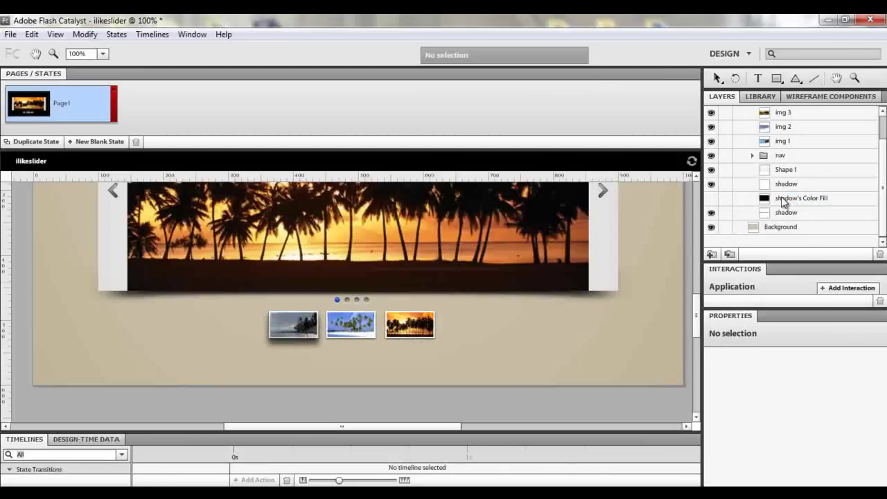
{"action": "left_click", "coordinate": [881, 255]}
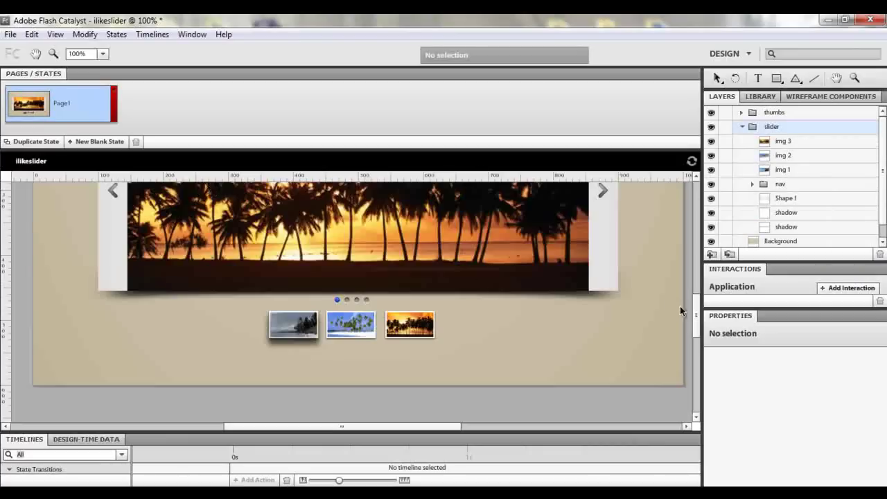
Step: Expand the thumbs group and make the img 1 copy hover layer and its drop shadow visible
{"action": "left_click_drag", "start_coordinate": [699, 314], "coordinate": [699, 305]}
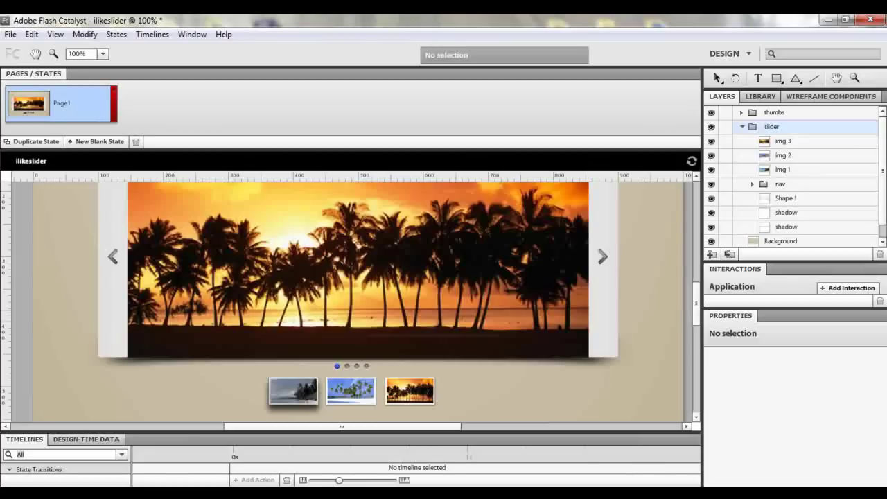
{"action": "left_click", "coordinate": [299, 396]}
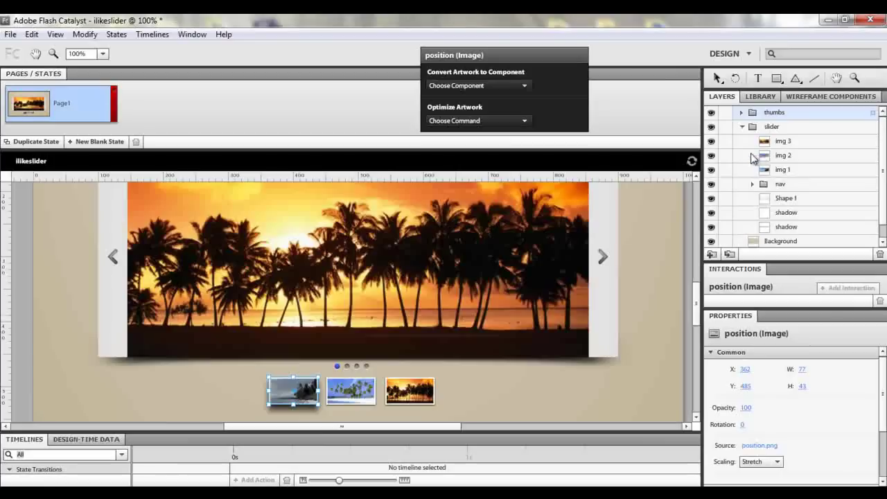
{"action": "left_click", "coordinate": [742, 115]}
{"action": "left_click", "coordinate": [741, 113]}
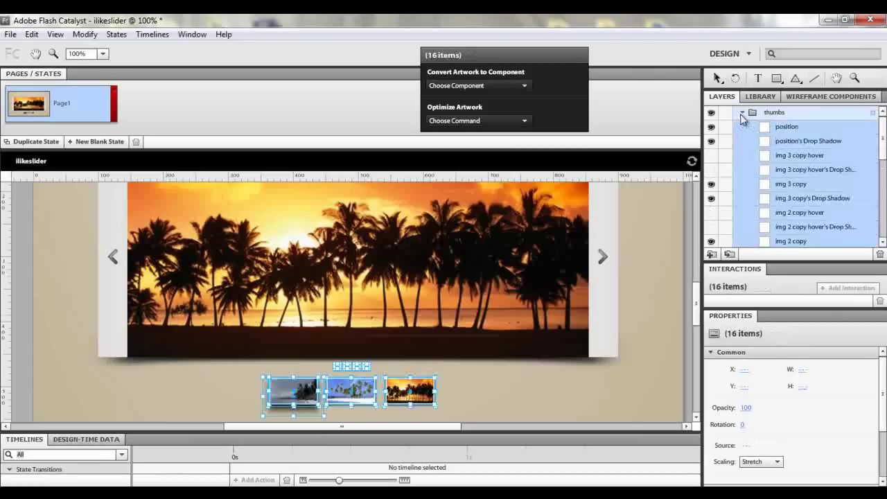
{"action": "left_click_drag", "start_coordinate": [881, 156], "coordinate": [882, 201]}
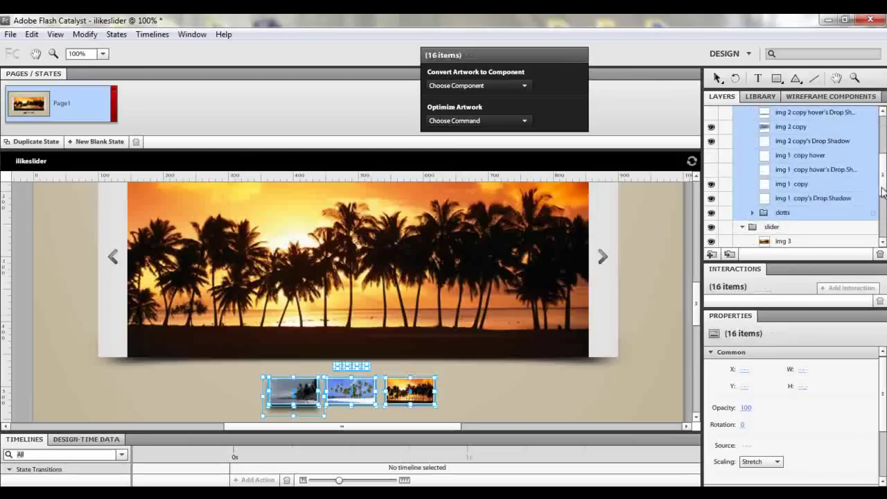
{"action": "left_click", "coordinate": [794, 186]}
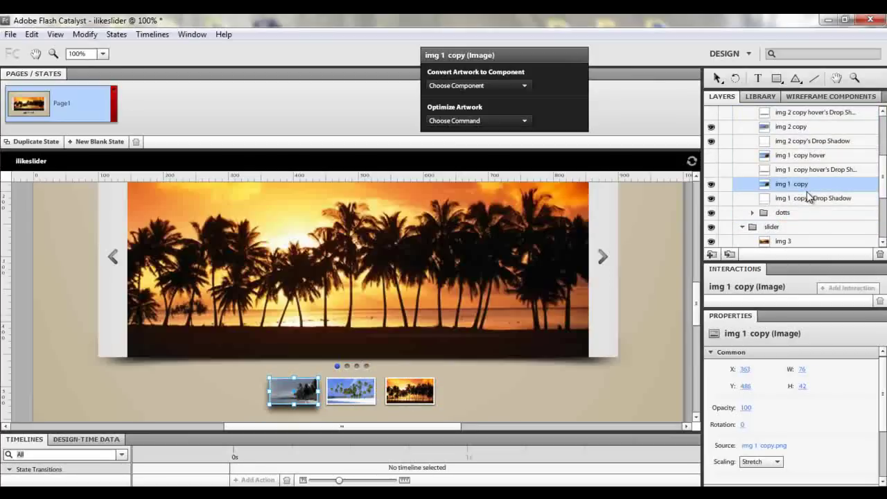
{"action": "left_click", "coordinate": [711, 170]}
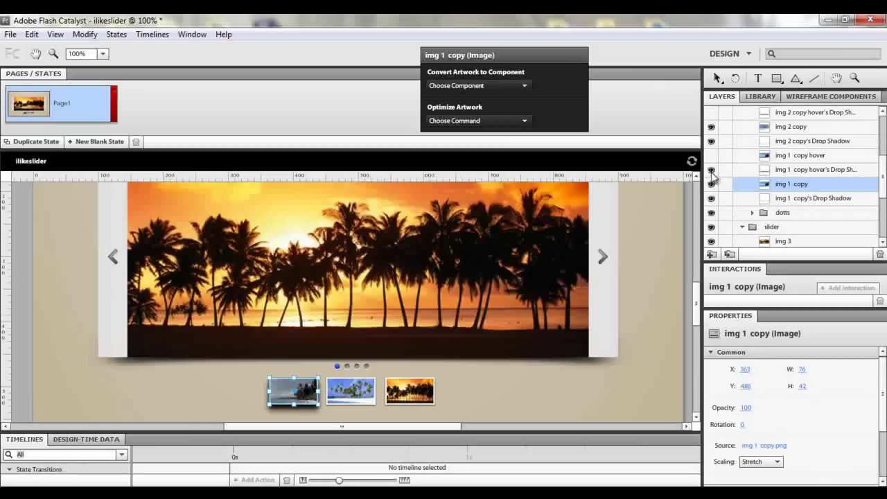
{"action": "left_click", "coordinate": [712, 171]}
{"action": "left_click", "coordinate": [712, 159]}
Step: Convert img 1 copy, img 1 copy hover and both their drop shadow layers into a single Button component
{"action": "left_click", "coordinate": [804, 161]}
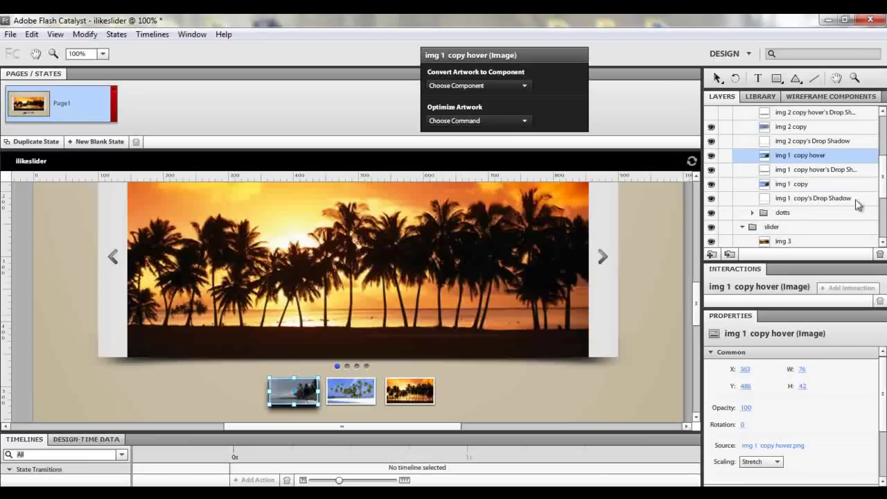
{"action": "left_click", "coordinate": [840, 171], "text": "shift"}
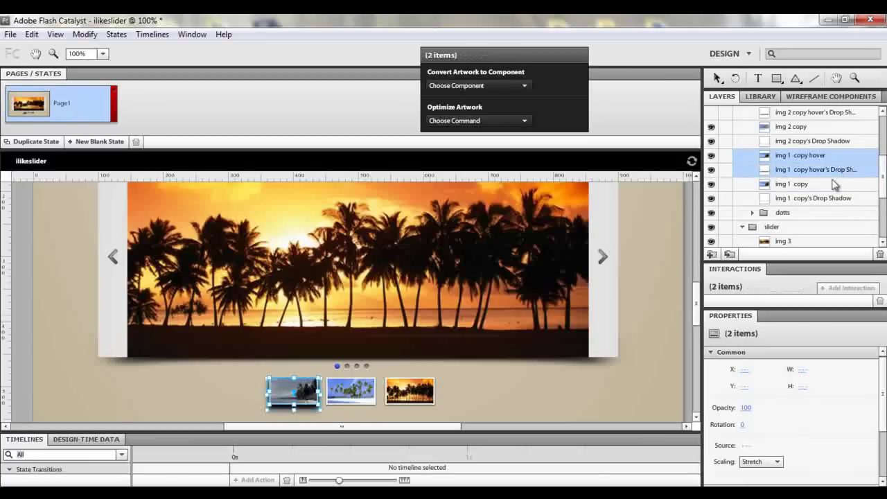
{"action": "left_click", "coordinate": [817, 182], "text": "shift"}
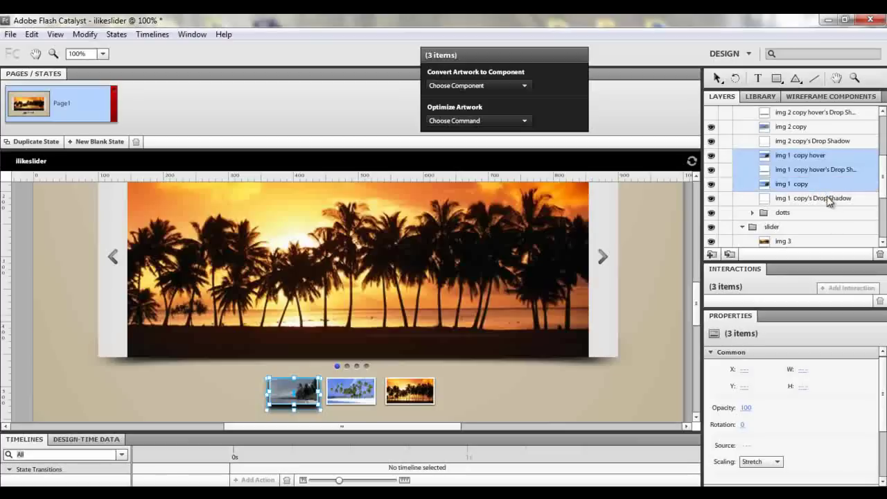
{"action": "left_click", "coordinate": [829, 200], "text": "shift"}
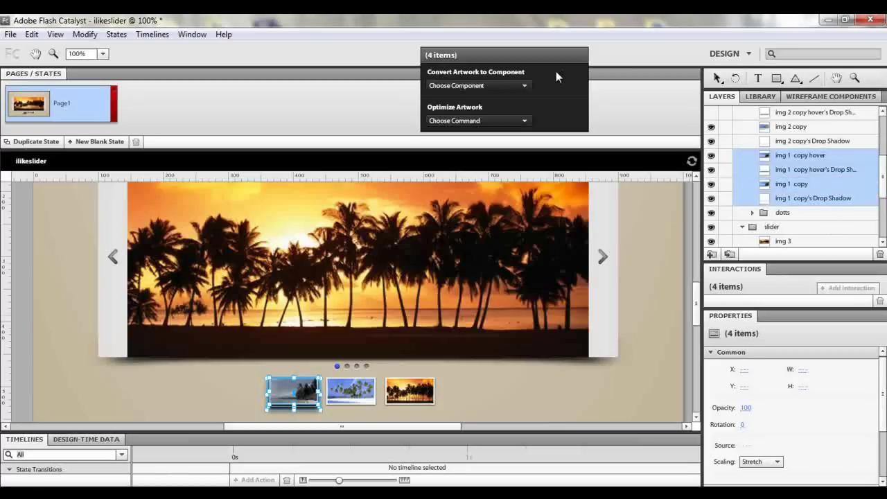
{"action": "left_click", "coordinate": [527, 86]}
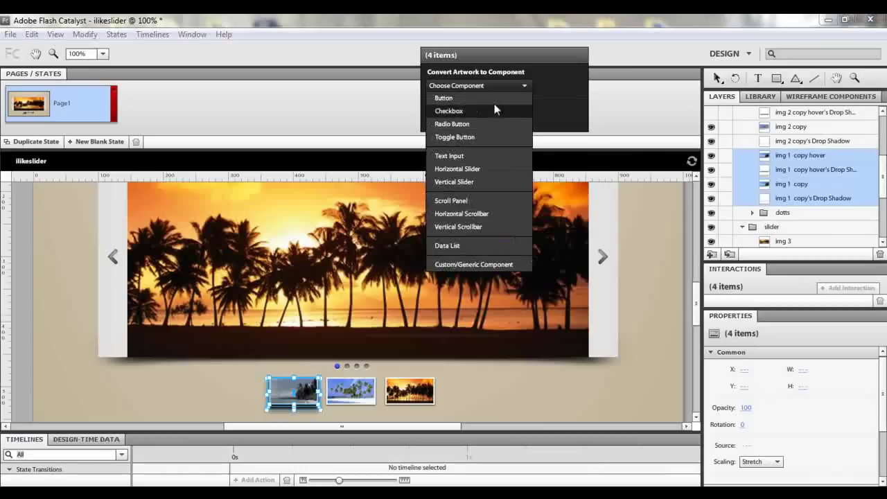
{"action": "key", "text": "Escape"}
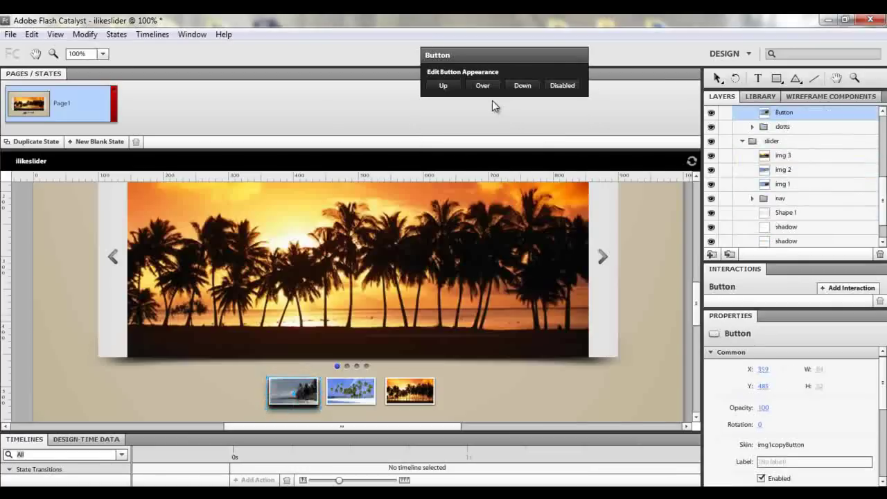
Step: Hide img 1 copy hover and its drop shadow in the first thumbnail button's Up state, and only img 1 copy hover in its Over state
{"action": "left_click", "coordinate": [443, 85]}
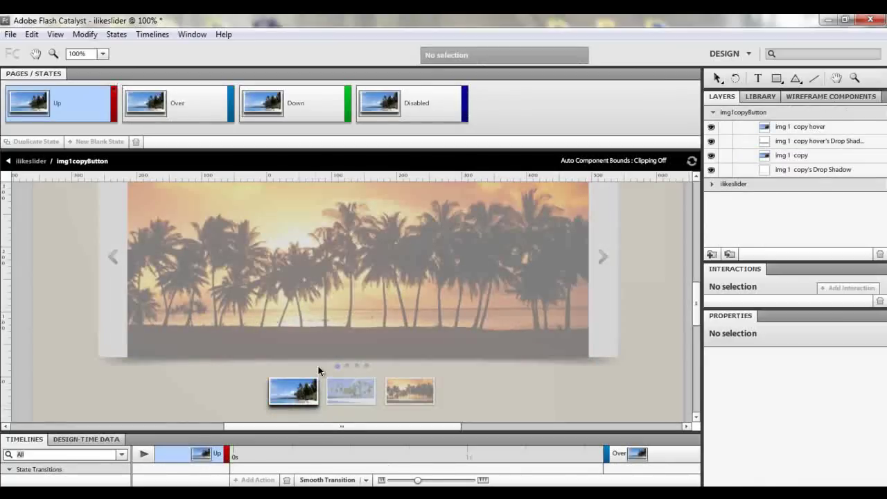
{"action": "left_click", "coordinate": [710, 128]}
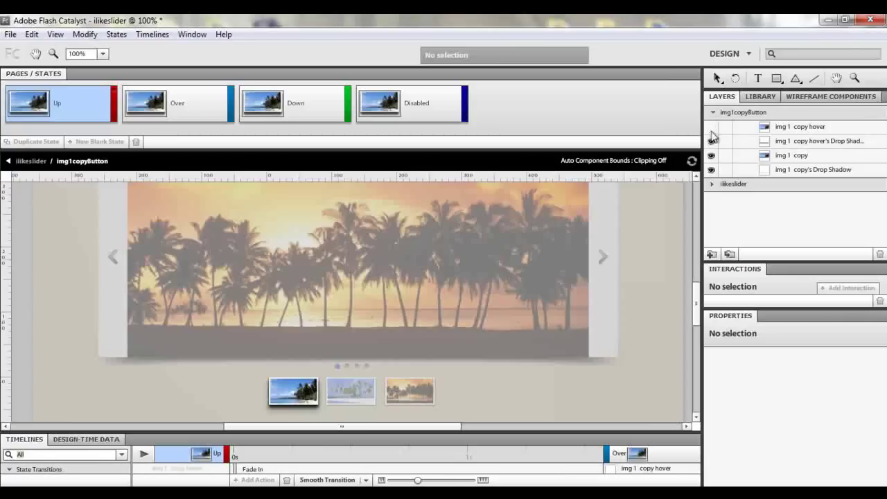
{"action": "left_click", "coordinate": [711, 142]}
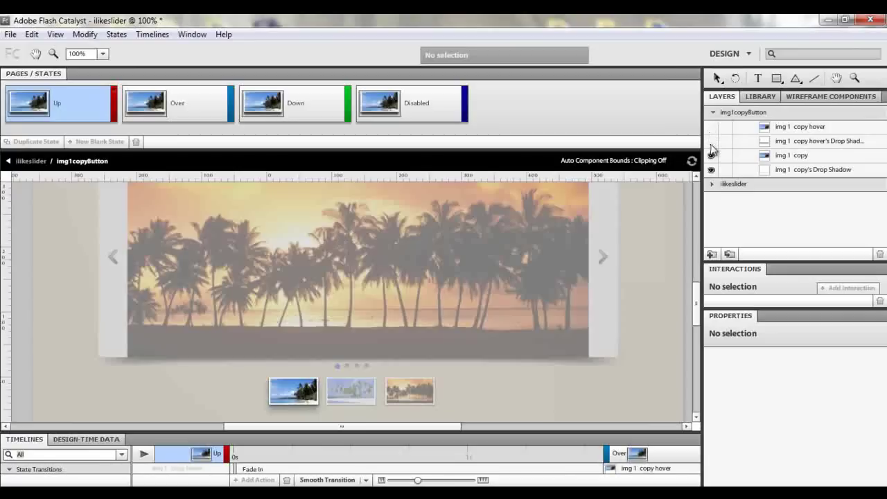
{"action": "left_click", "coordinate": [712, 169]}
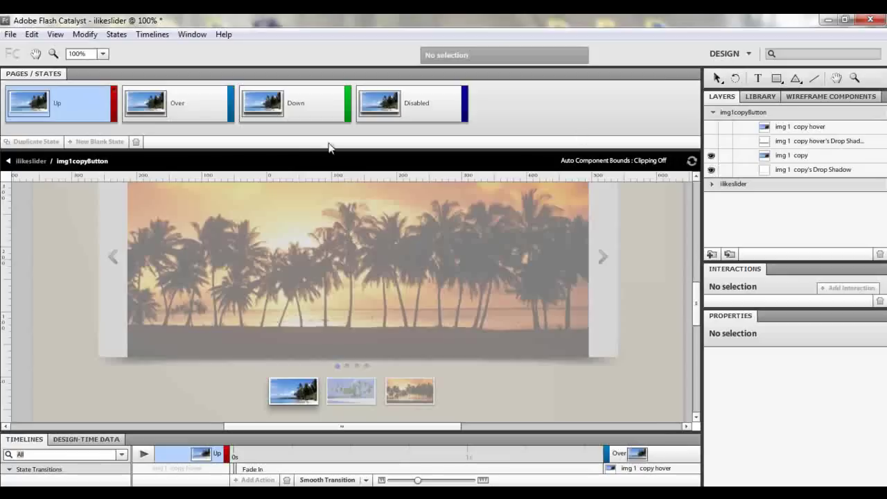
{"action": "left_click", "coordinate": [201, 118]}
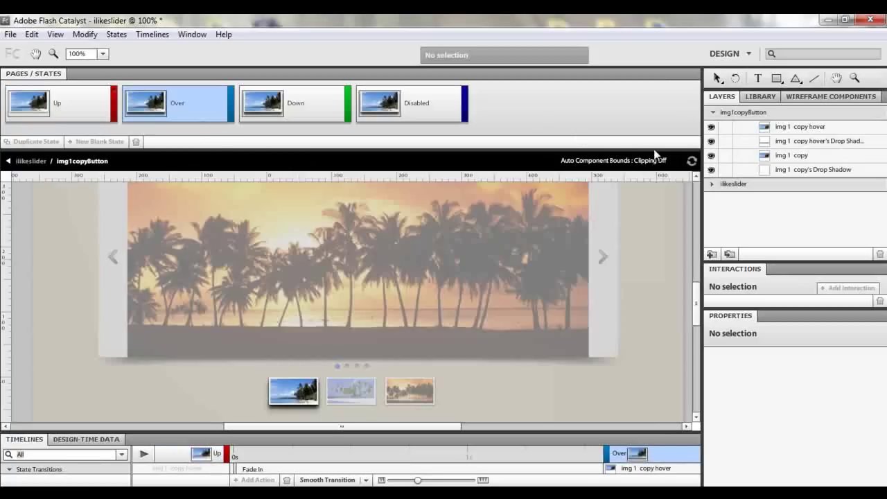
{"action": "left_click", "coordinate": [711, 127]}
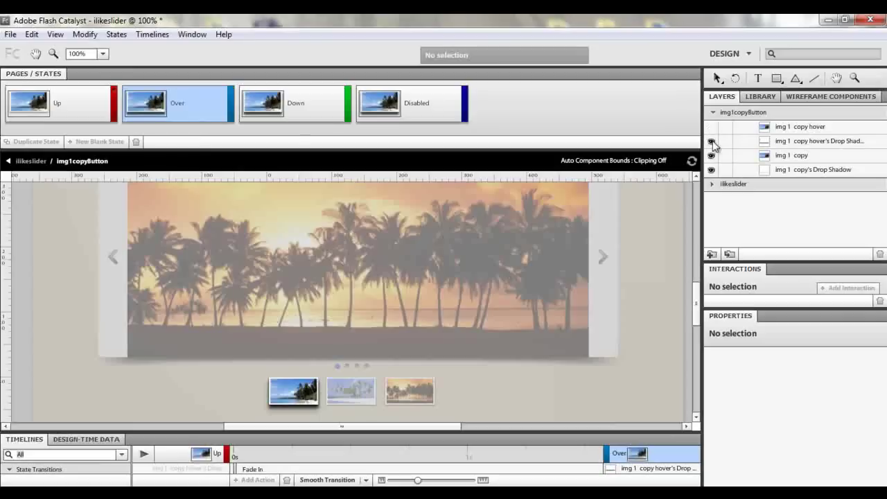
Step: In the button's Down state, hide img 1 copy and its drop shadow, keep both hover layers shown, and return to the main page
{"action": "left_click", "coordinate": [300, 112]}
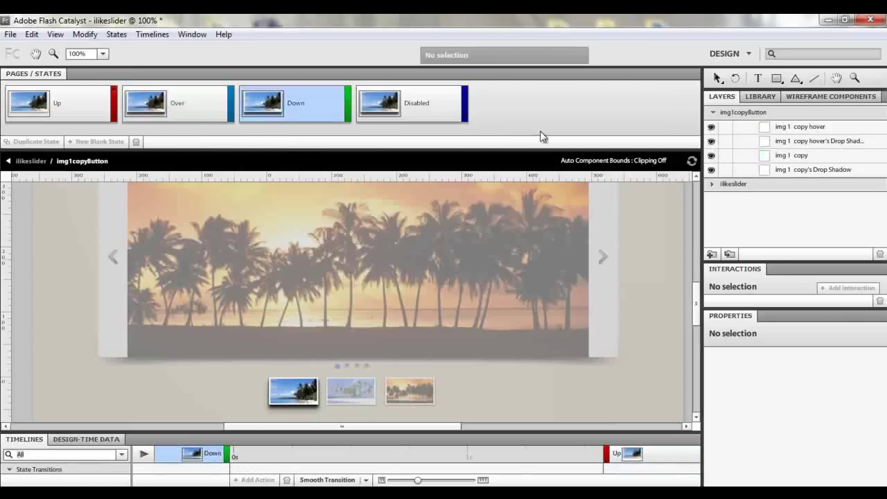
{"action": "left_click", "coordinate": [711, 170]}
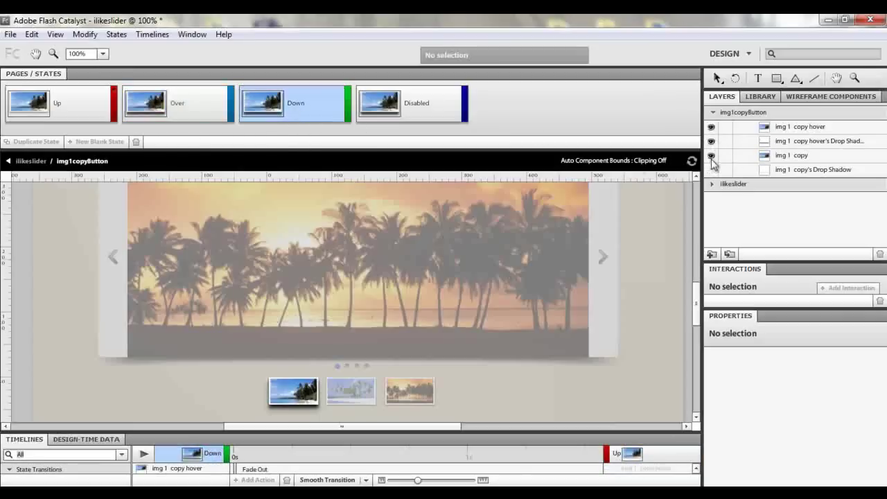
{"action": "left_click", "coordinate": [711, 156]}
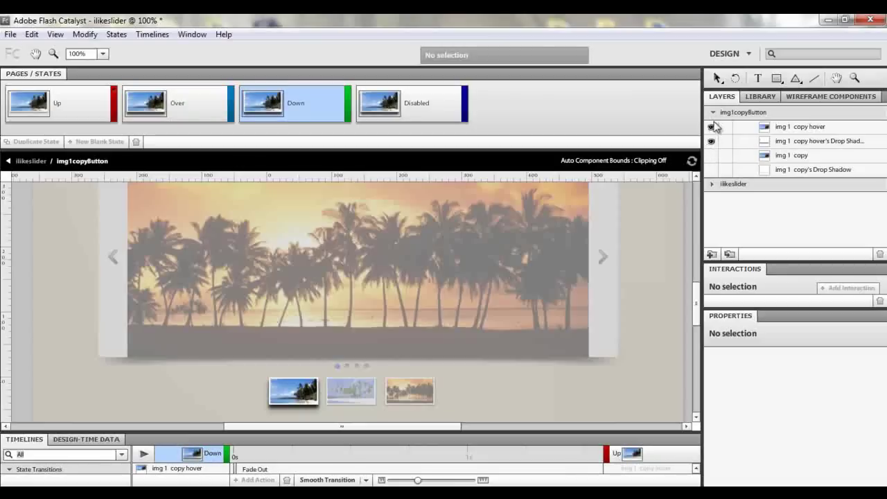
{"action": "left_click", "coordinate": [712, 127]}
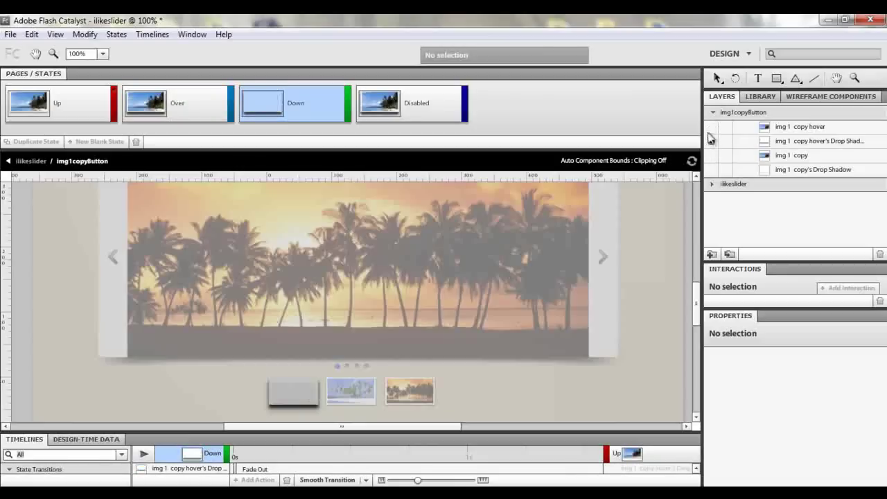
{"action": "left_click", "coordinate": [711, 127]}
{"action": "left_click", "coordinate": [711, 141]}
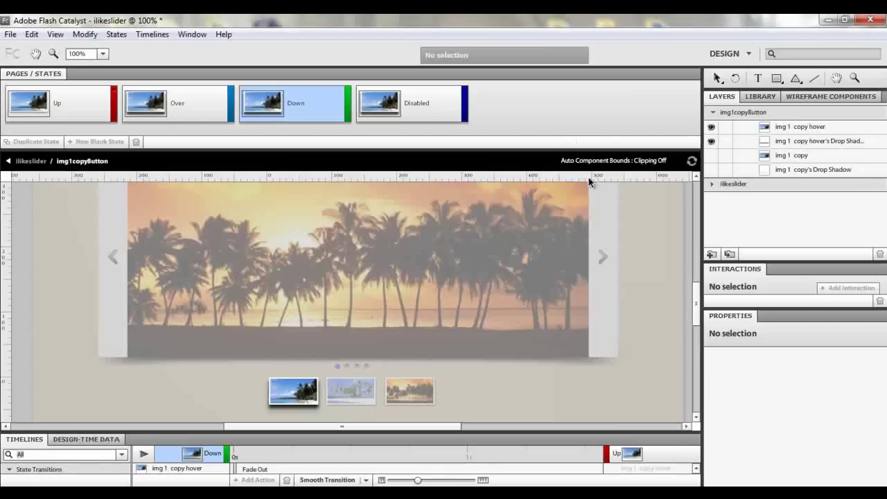
{"action": "double_click", "coordinate": [650, 228]}
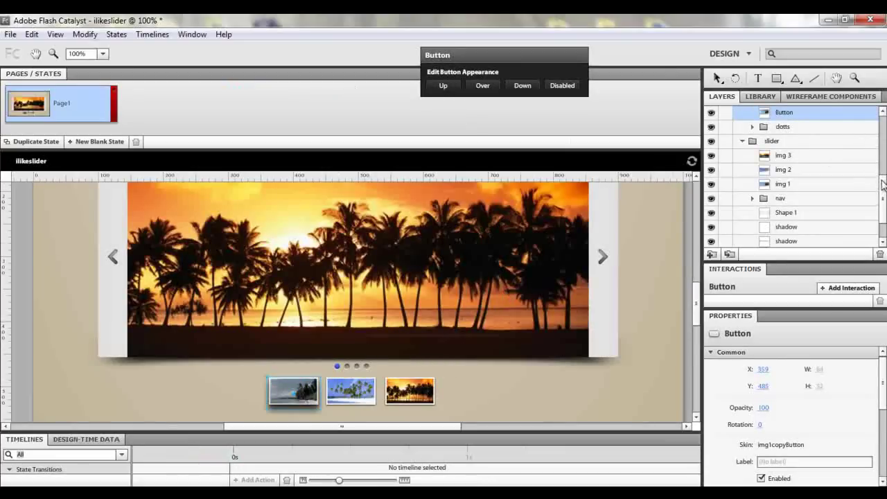
Step: Convert img 2 copy, img 2 copy hover and both their drop shadow layers into a Button component
{"action": "scroll", "coordinate": [884, 162], "scroll_direction": "up", "scroll_amount": 3}
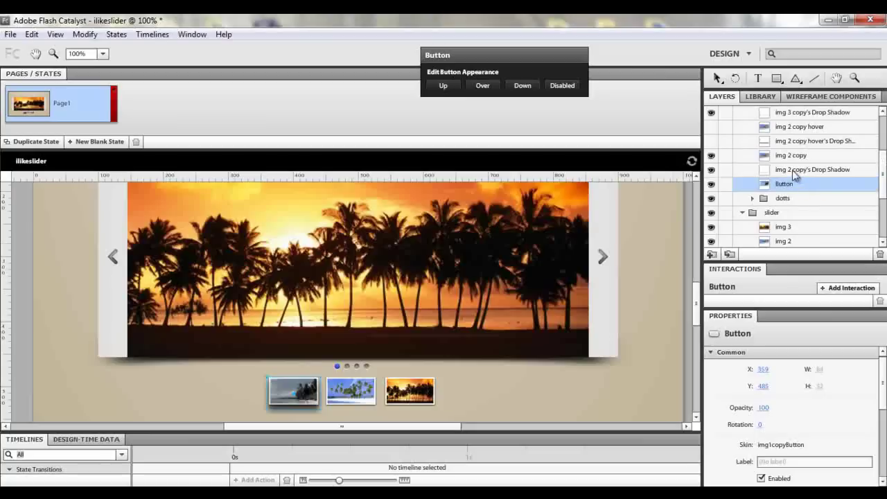
{"action": "left_click", "coordinate": [794, 171]}
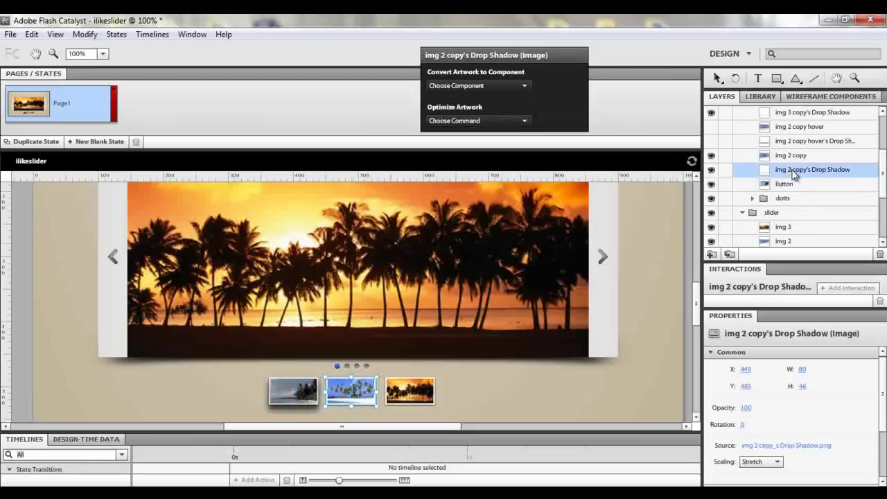
{"action": "left_click", "coordinate": [791, 156], "text": "shift"}
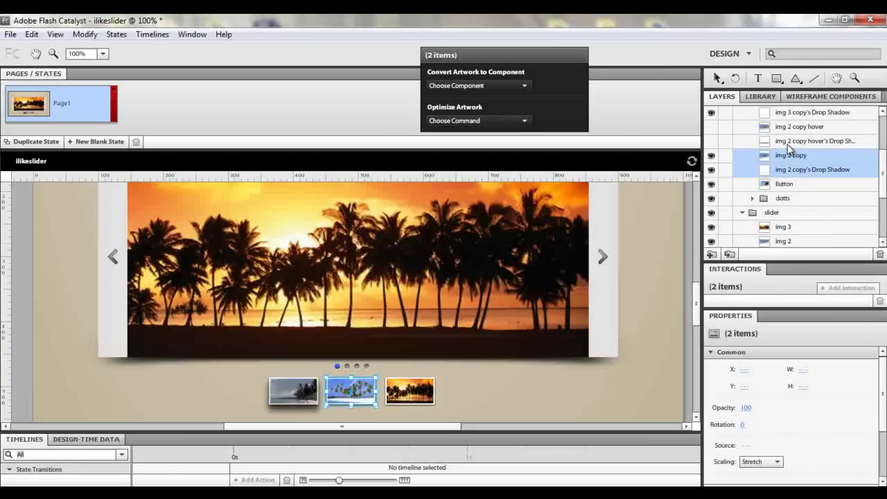
{"action": "left_click", "coordinate": [788, 143], "text": "shift"}
{"action": "left_click", "coordinate": [788, 129], "text": "shift"}
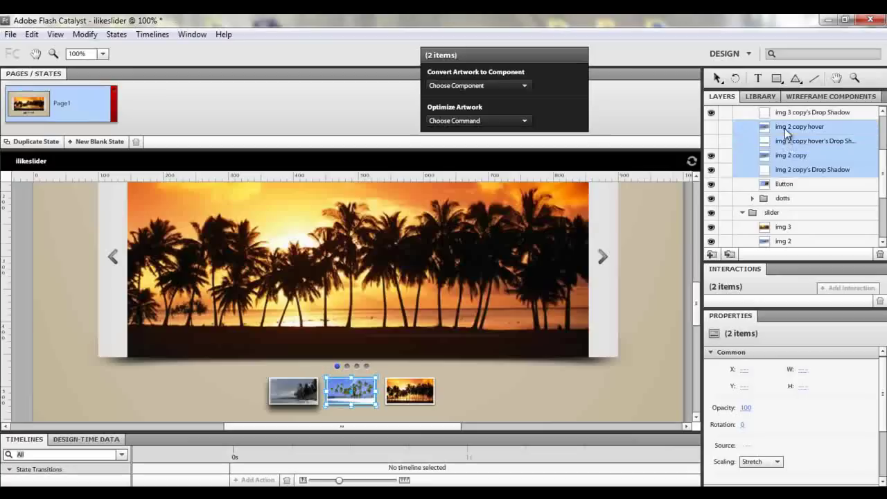
{"action": "left_click", "coordinate": [525, 86]}
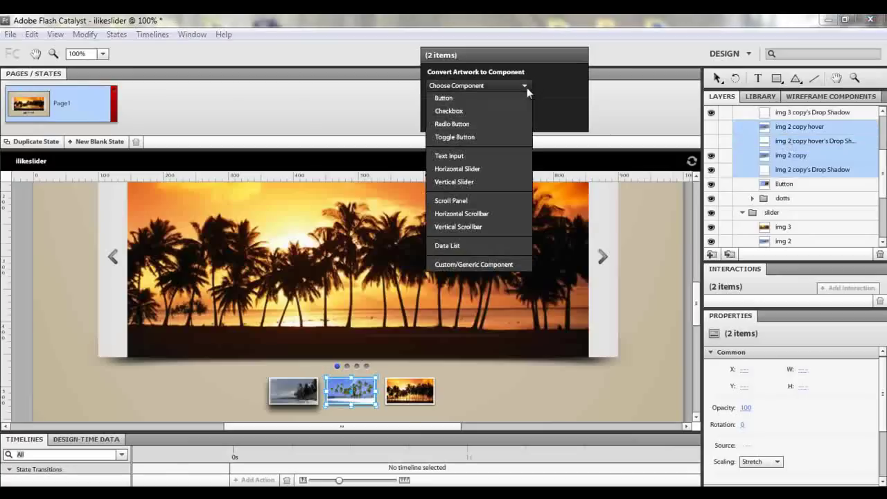
{"action": "left_click", "coordinate": [491, 101]}
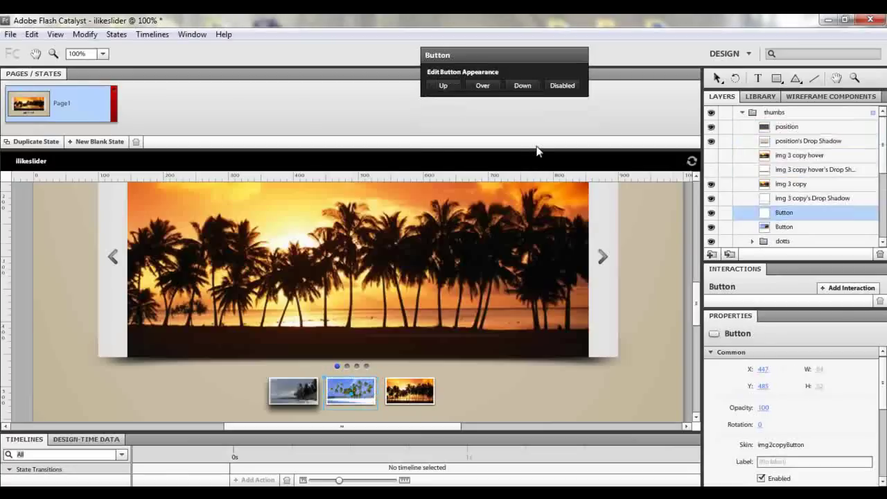
Step: Open the second thumbnail button for editing and show the img 2 copy hover's drop shadow in its Over state
{"action": "left_click", "coordinate": [443, 85]}
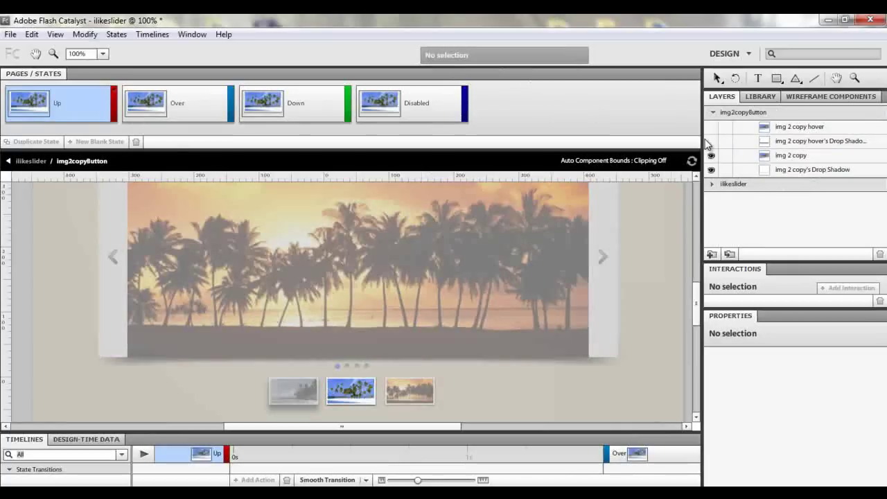
{"action": "left_click", "coordinate": [205, 98]}
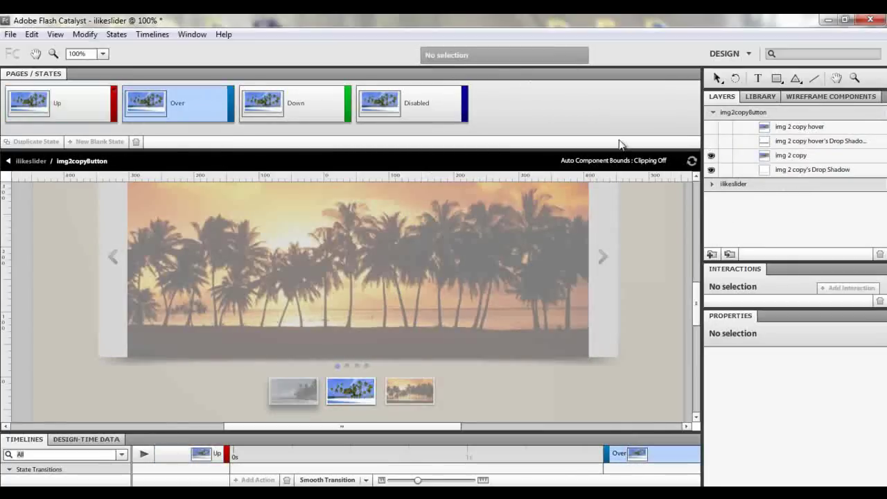
{"action": "left_click", "coordinate": [712, 141]}
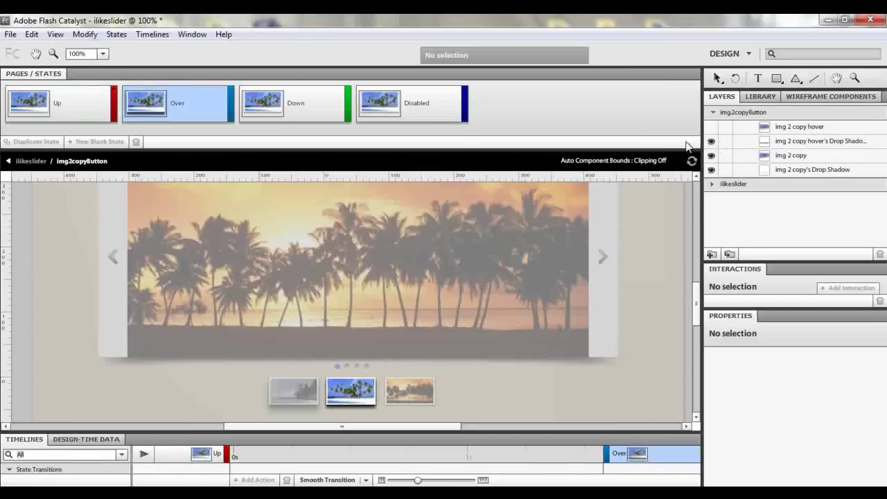
Step: Hide img 2 copy's Drop Shadow in the second thumbnail button's Down state and return to the main page
{"action": "left_click", "coordinate": [323, 114]}
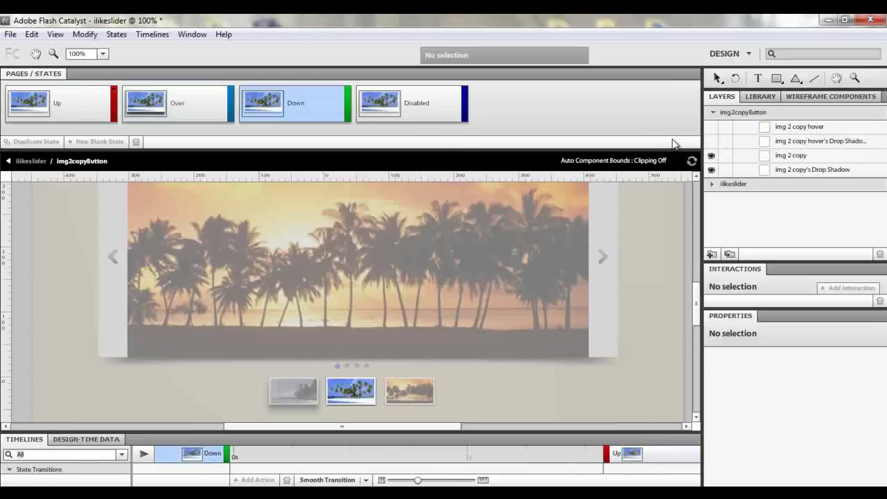
{"action": "left_click", "coordinate": [712, 170]}
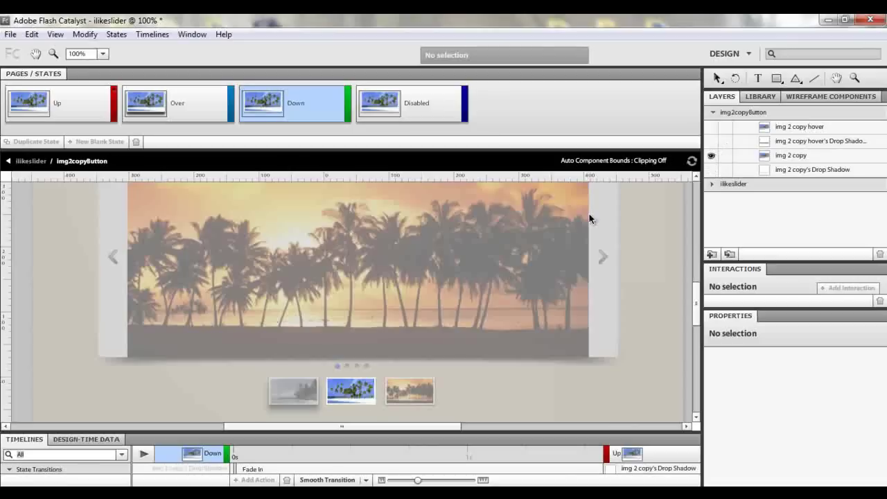
{"action": "double_click", "coordinate": [427, 392]}
Step: Convert img 3 copy, img 3 copy hover and both their drop shadow layers into a Button component
{"action": "left_click", "coordinate": [427, 391]}
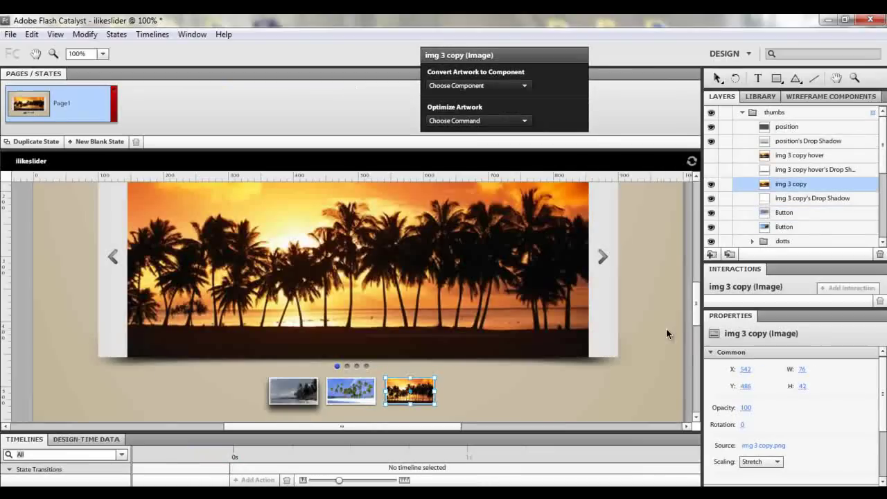
{"action": "left_click", "coordinate": [790, 201]}
{"action": "left_click", "coordinate": [790, 185], "text": "ctrl"}
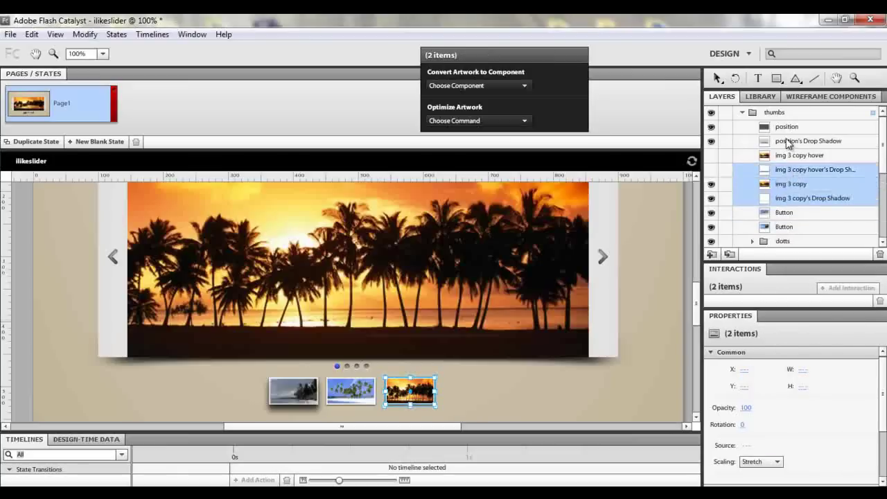
{"action": "left_click", "coordinate": [787, 159], "text": "ctrl"}
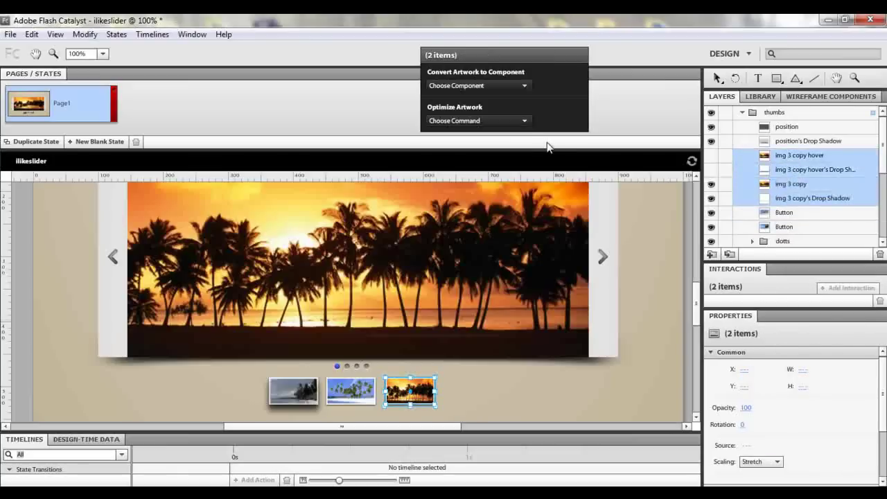
{"action": "left_click", "coordinate": [526, 83]}
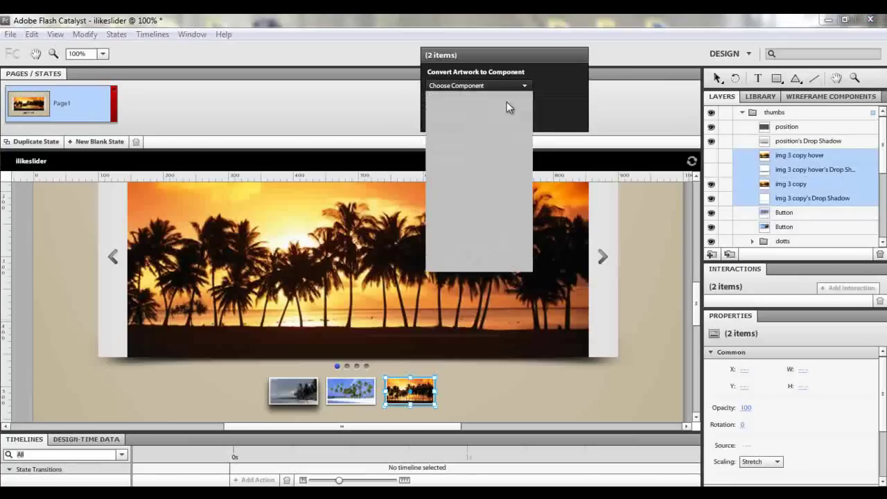
{"action": "left_click", "coordinate": [506, 102]}
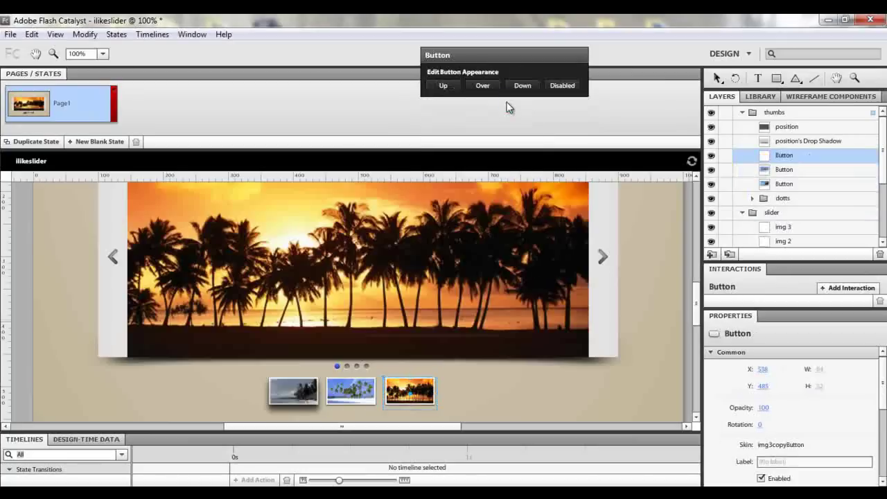
Step: Open the third thumbnail button for editing and show the img 3 copy hover's drop shadow in its Over state
{"action": "left_click", "coordinate": [443, 86]}
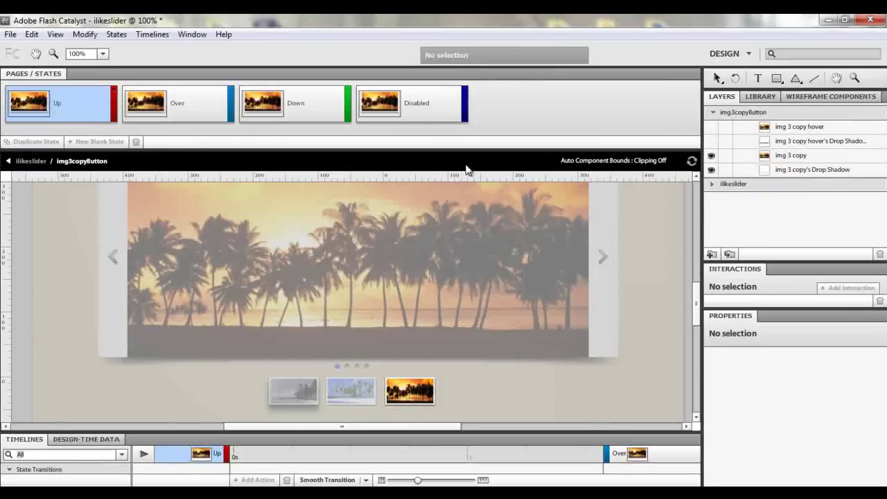
{"action": "left_click", "coordinate": [200, 113]}
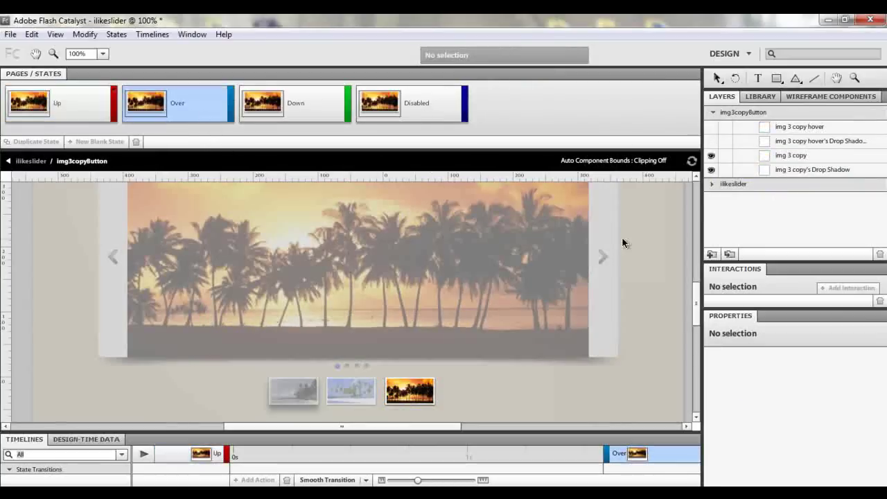
{"action": "left_click", "coordinate": [711, 141]}
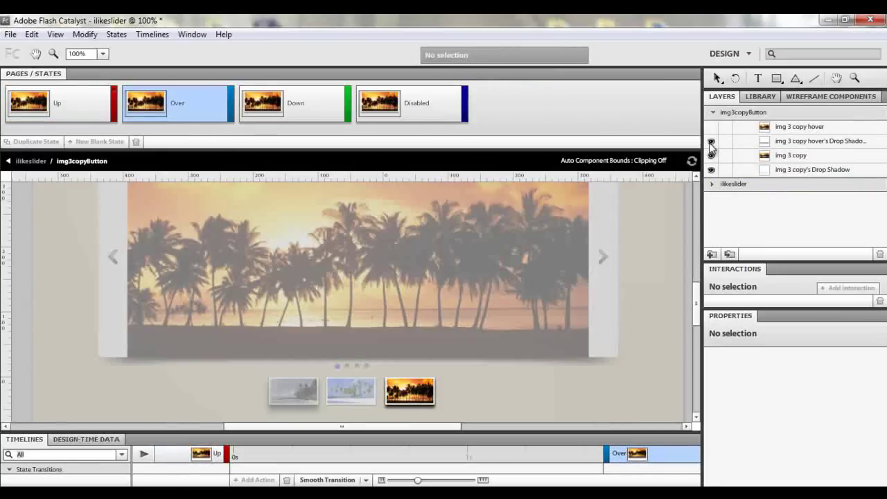
Step: Hide img 3 copy's Drop Shadow in the third thumbnail button's Down state and return to the main page
{"action": "left_click", "coordinate": [293, 106]}
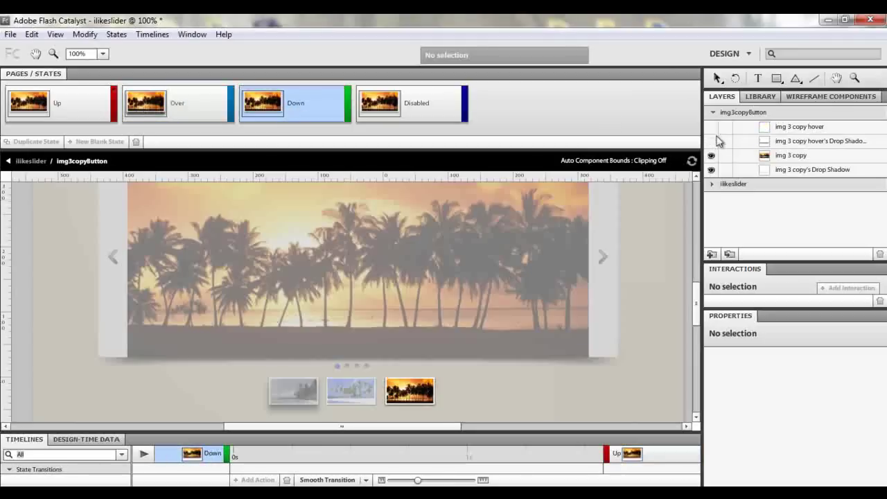
{"action": "left_click", "coordinate": [710, 169]}
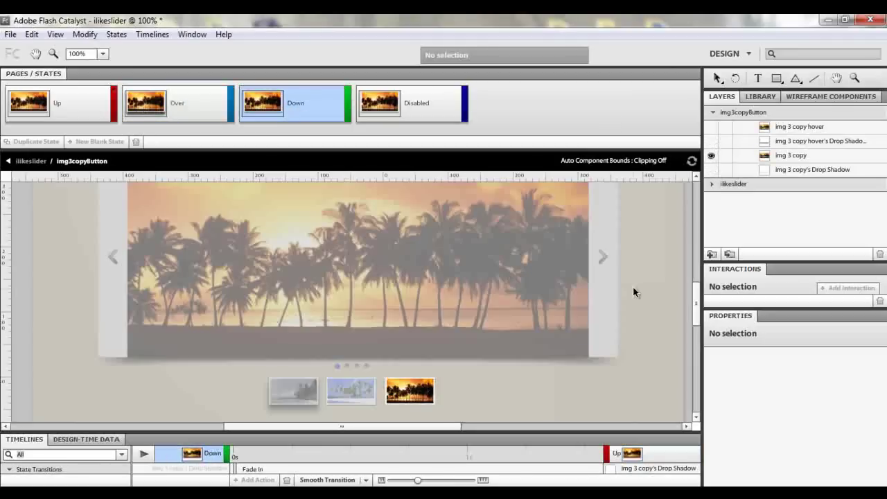
{"action": "double_click", "coordinate": [633, 288]}
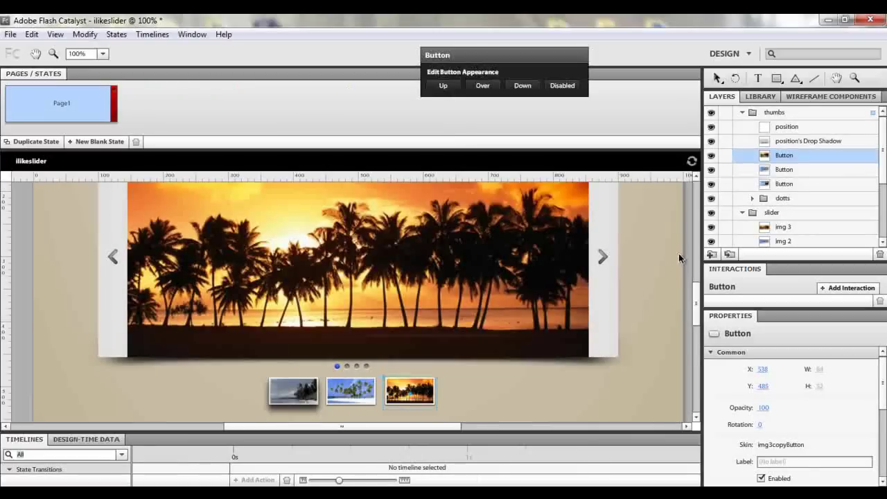
Step: Convert the slider's previous and next arrows, Shape 3 copy 2 and Shape 3 copy 3, into separate Button components
{"action": "mouse_move", "coordinate": [698, 310]}
{"action": "left_mouse_down"}
{"action": "mouse_move", "coordinate": [700, 302]}
{"action": "mouse_move", "coordinate": [700, 325]}
{"action": "mouse_move", "coordinate": [702, 312]}
{"action": "left_mouse_up"}
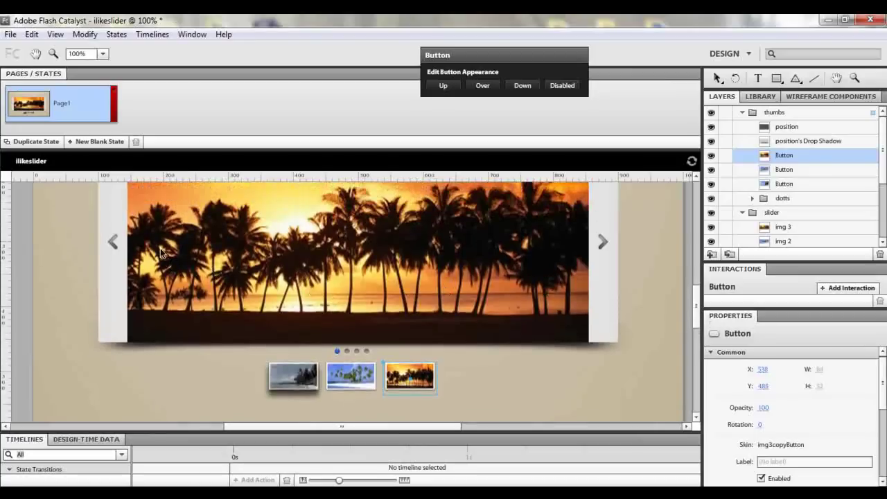
{"action": "double_click", "coordinate": [113, 240]}
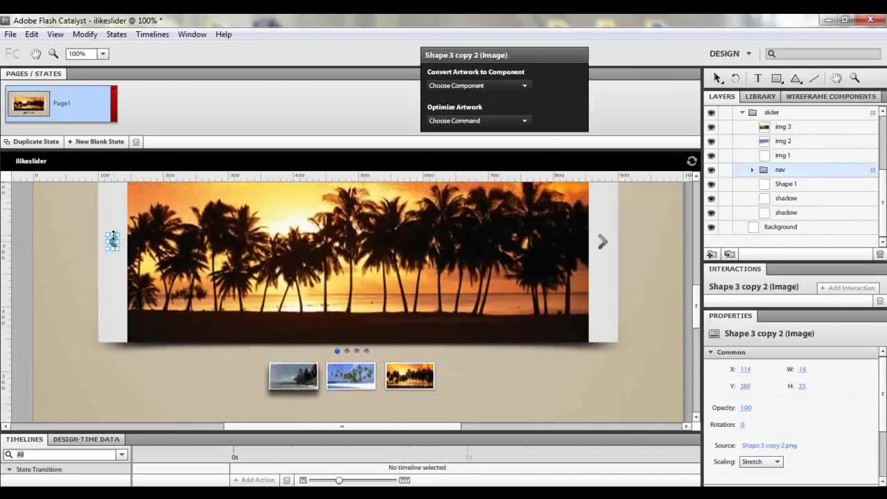
{"action": "left_click", "coordinate": [524, 85]}
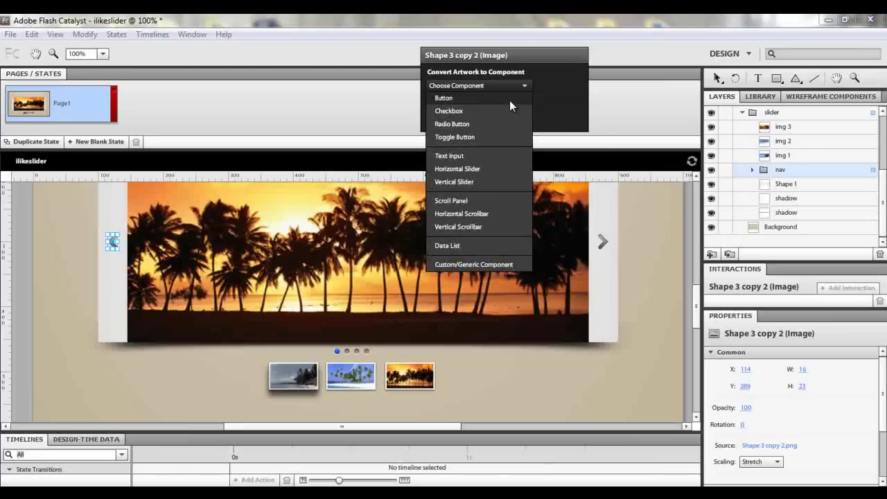
{"action": "left_click", "coordinate": [510, 100]}
{"action": "left_click", "coordinate": [601, 247]}
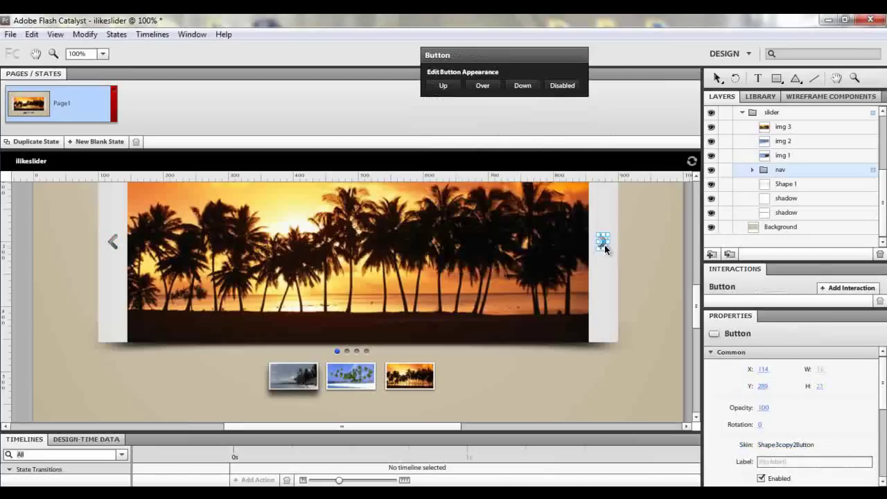
{"action": "left_click", "coordinate": [521, 85]}
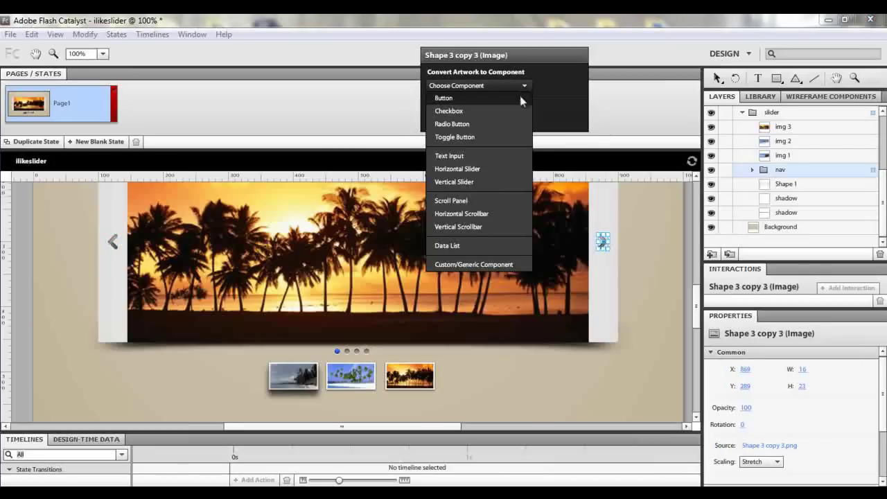
{"action": "left_click", "coordinate": [521, 102]}
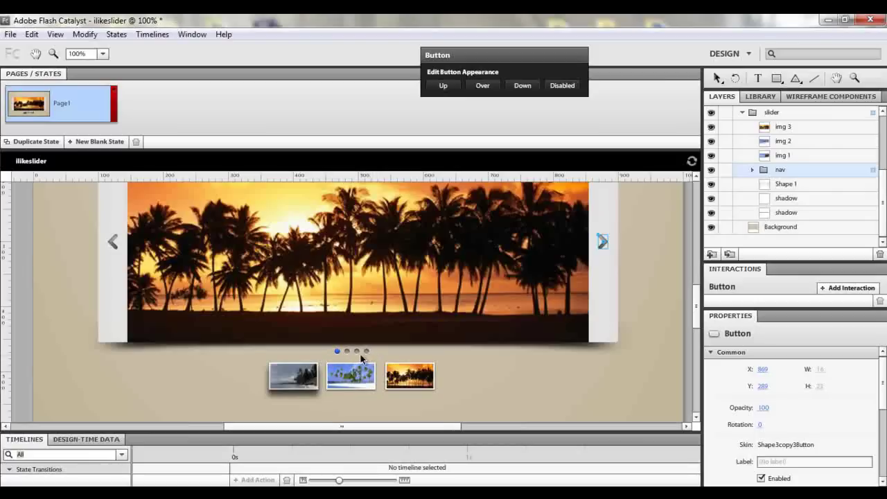
Step: Move the blue pagination dot, Shape 7 copy, exactly over the second dot at X 479
{"action": "key", "text": "ctrl+equal"}
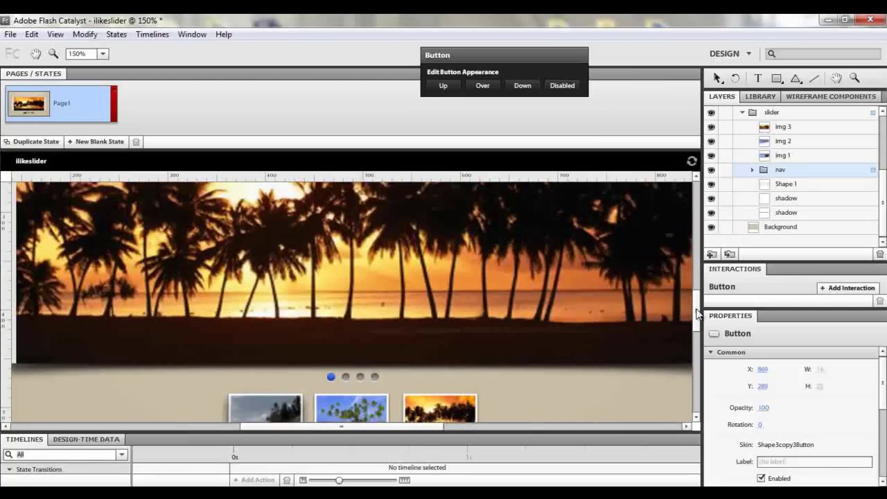
{"action": "scroll", "coordinate": [364, 371], "scroll_direction": "down", "scroll_amount": 2}
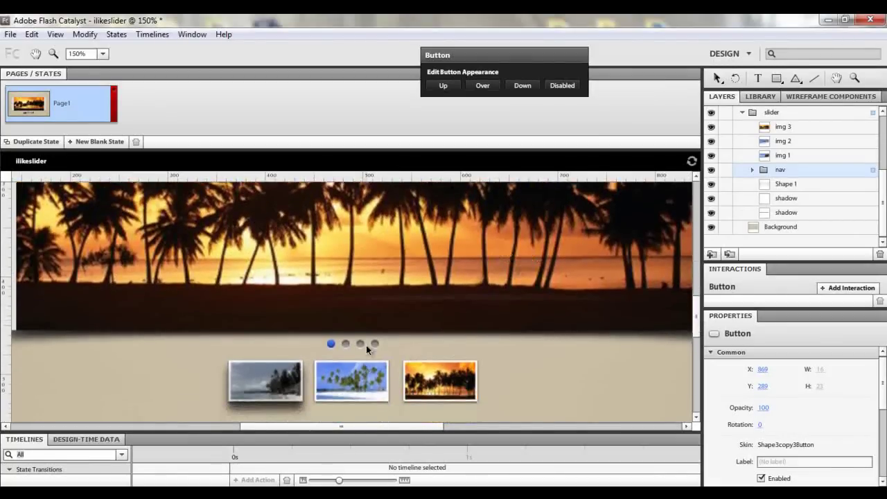
{"action": "left_click", "coordinate": [331, 343]}
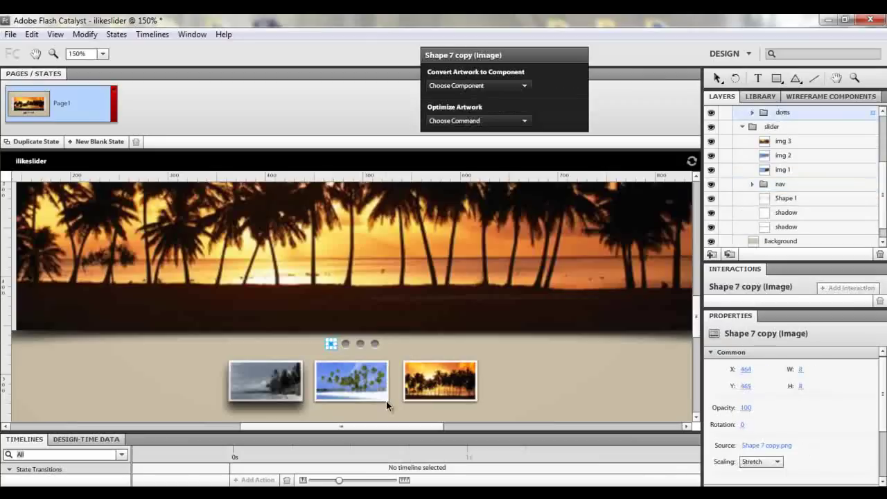
{"action": "key", "text": "ctrl+equal"}
{"action": "key", "text": "ctrl+equal"}
{"action": "key", "text": "ctrl+equal"}
{"action": "key", "text": "ctrl+equal"}
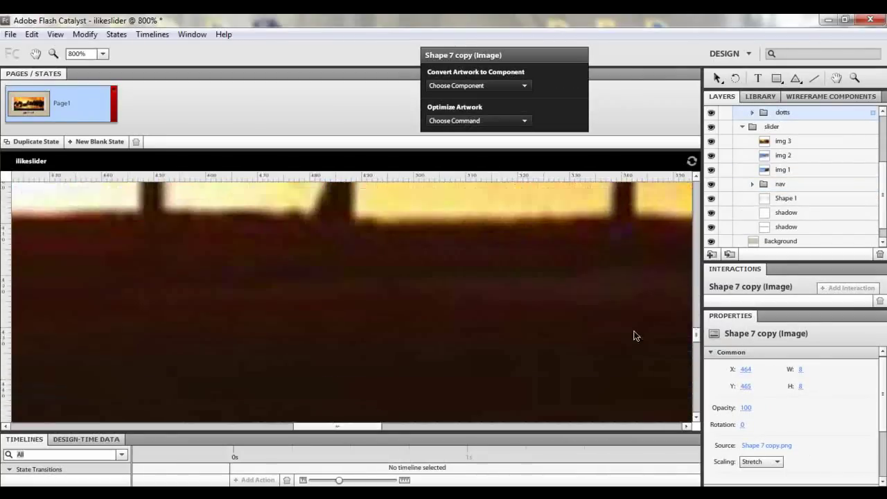
{"action": "left_click_drag", "start_coordinate": [696, 334], "coordinate": [701, 351]}
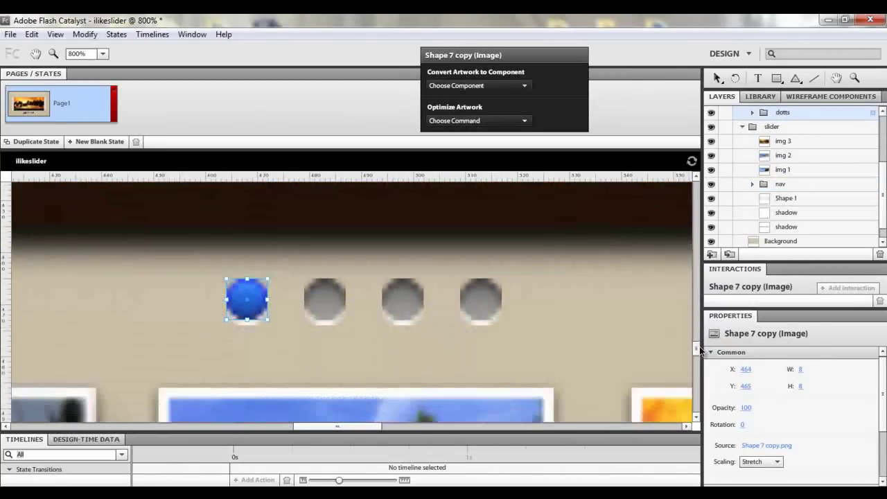
{"action": "key", "text": "shift+Right"}
{"action": "key", "text": "shift+Right"}
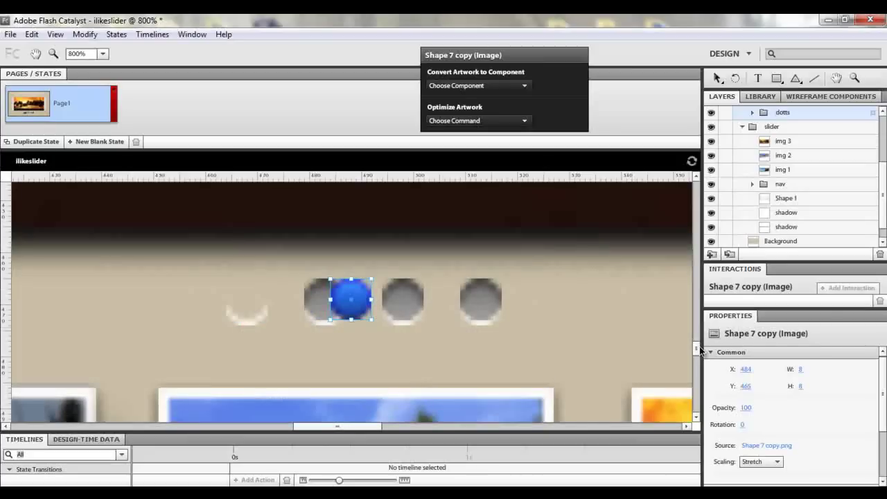
{"action": "key", "text": "Left"}
{"action": "key", "text": "Left"}
{"action": "key", "text": "Left"}
{"action": "key", "text": "Left"}
{"action": "key", "text": "Left"}
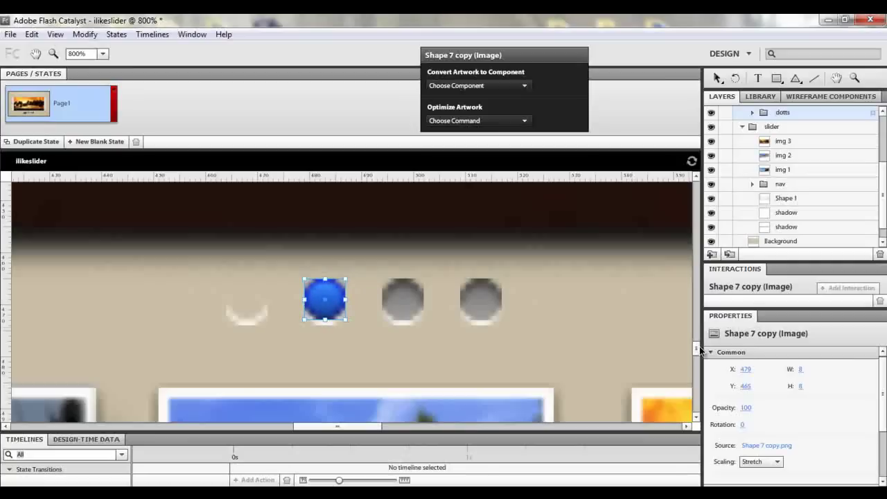
Step: Delete Shape 7 copy's Drop Shadow left at the blue dot's original place
{"action": "left_click", "coordinate": [258, 313]}
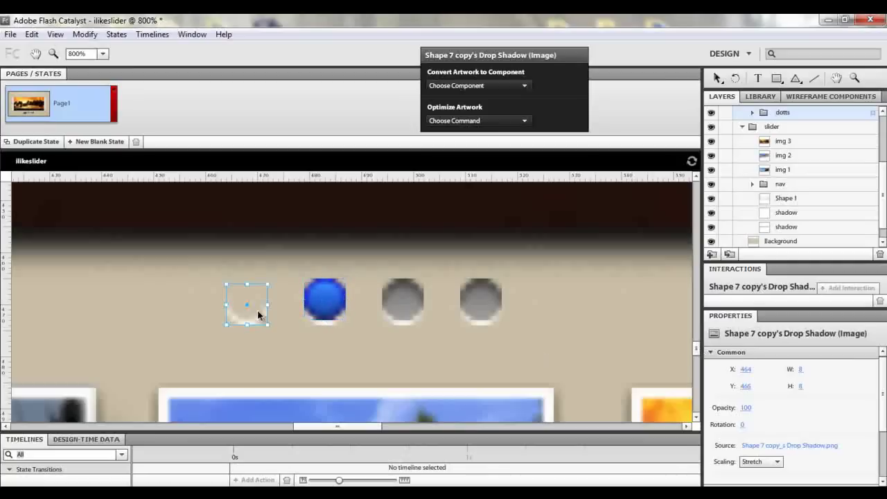
{"action": "key", "text": "Delete"}
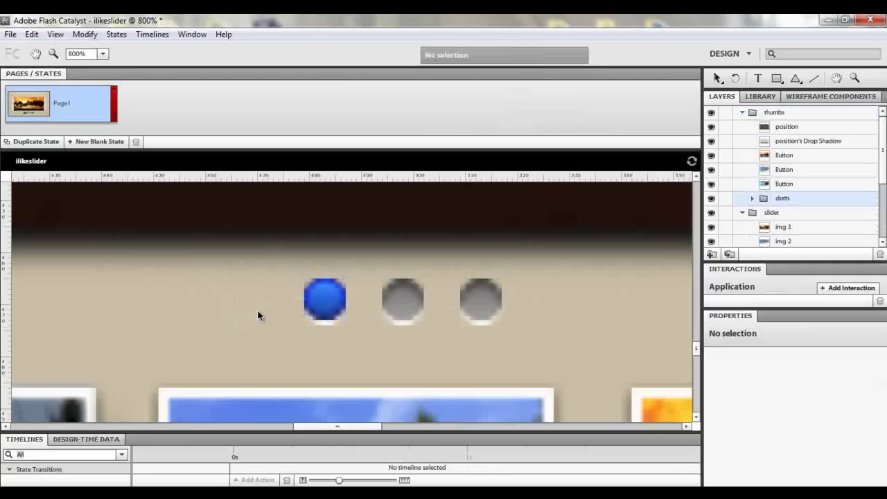
{"action": "key", "text": "ctrl+1"}
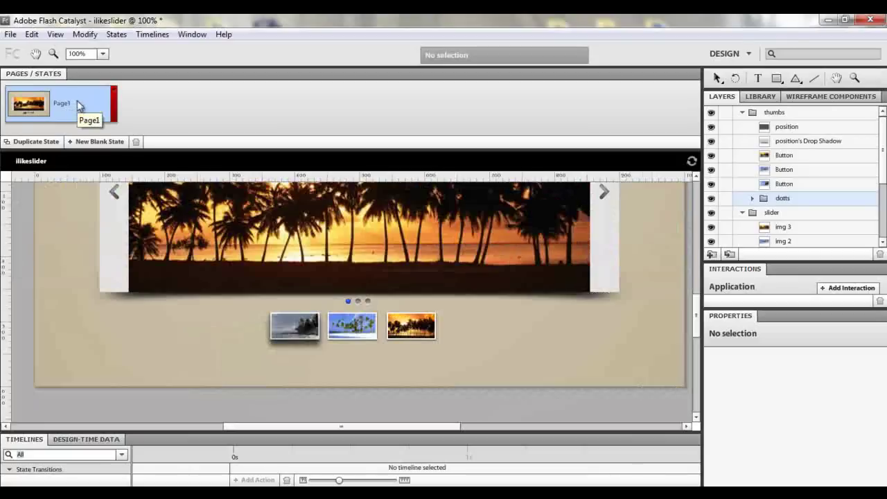
Step: Duplicate the Page1 state and hide the img 3 layer in the new Page2 state
{"action": "left_click", "coordinate": [36, 142]}
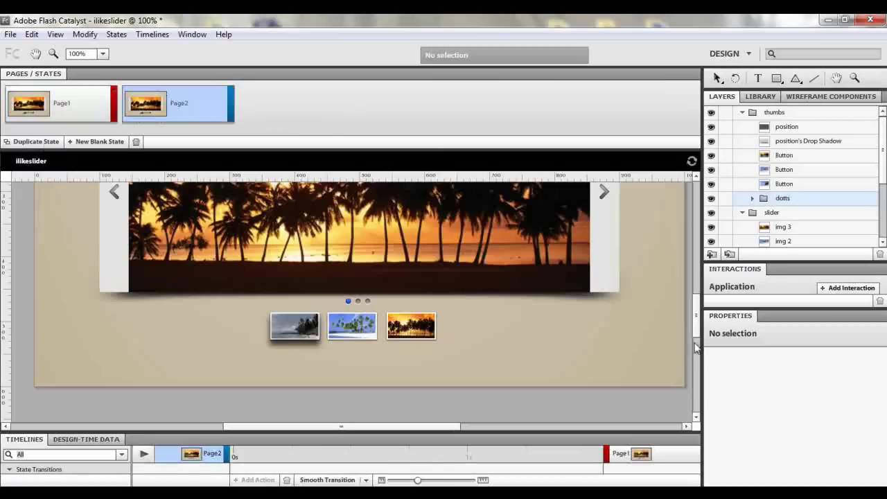
{"action": "mouse_move", "coordinate": [697, 337]}
{"action": "left_mouse_down"}
{"action": "mouse_move", "coordinate": [698, 295]}
{"action": "mouse_move", "coordinate": [697, 320]}
{"action": "left_mouse_up"}
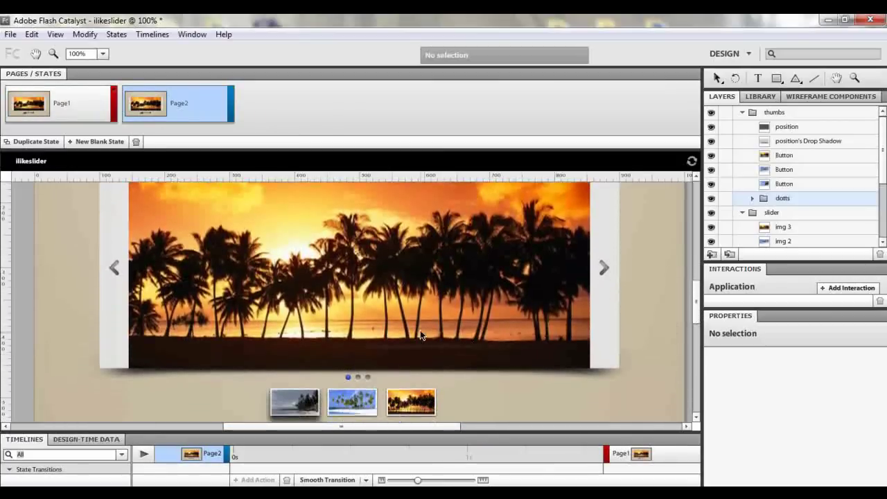
{"action": "left_click", "coordinate": [711, 228]}
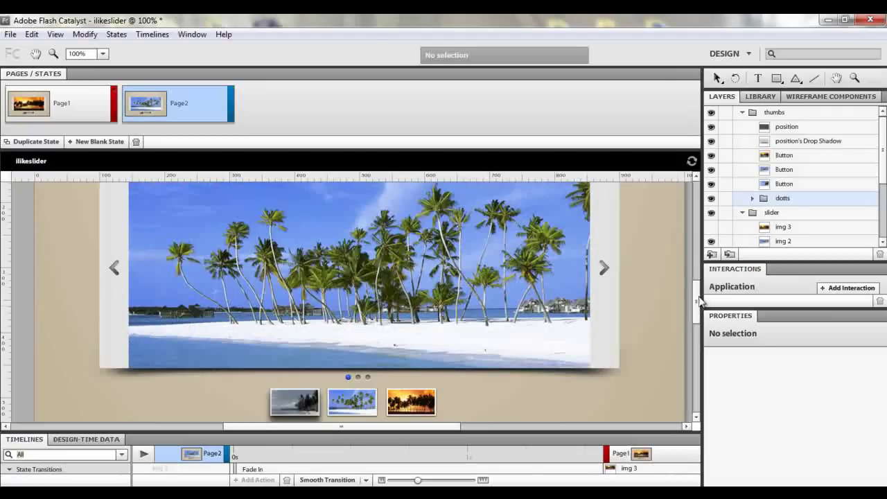
Step: Move the blue pagination dot, Shape 7 copy, exactly over the middle dot at X 494 in the Page2 state
{"action": "scroll", "coordinate": [700, 299], "scroll_direction": "down", "scroll_amount": 3}
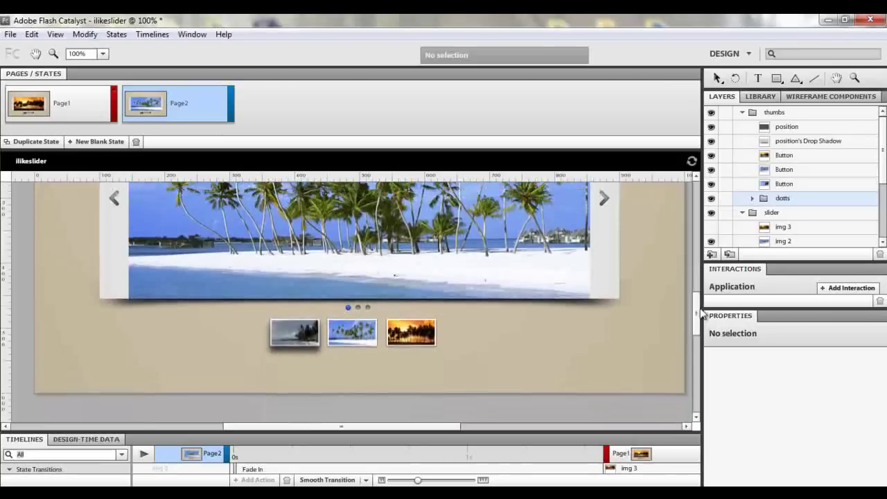
{"action": "scroll", "coordinate": [700, 313], "scroll_direction": "down", "scroll_amount": 1}
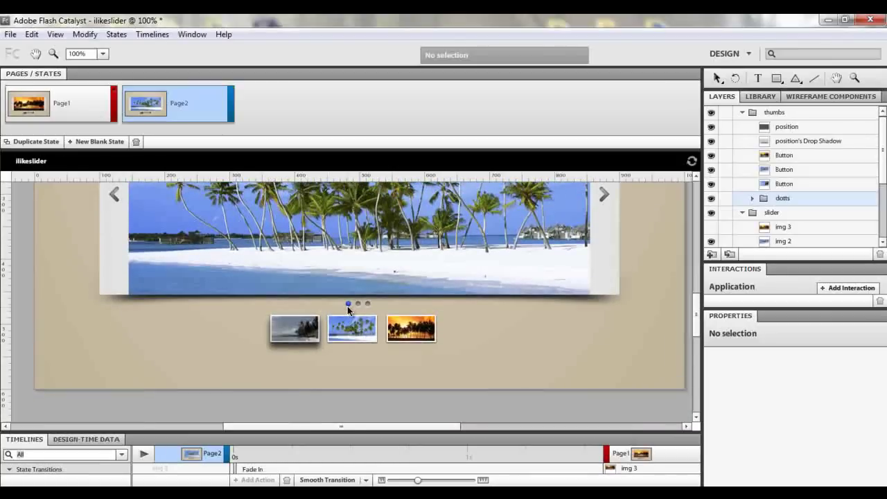
{"action": "scroll", "coordinate": [348, 305], "scroll_direction": "up", "scroll_amount": 3}
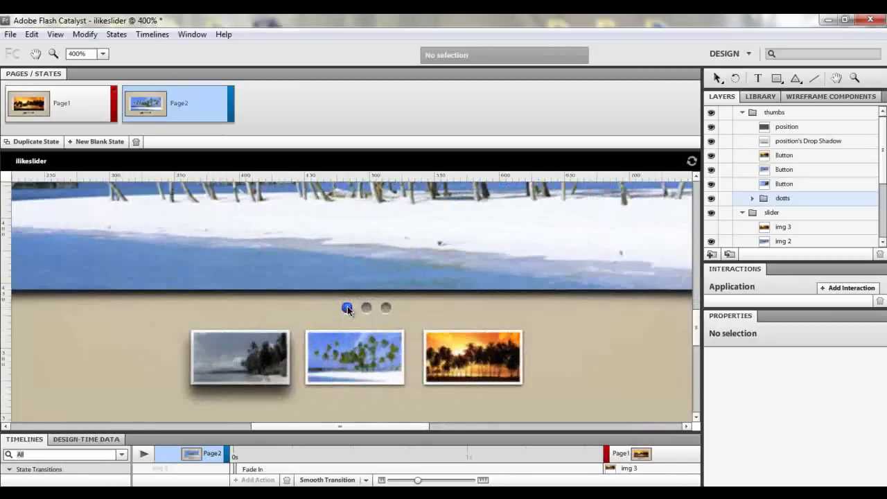
{"action": "left_click", "coordinate": [347, 315]}
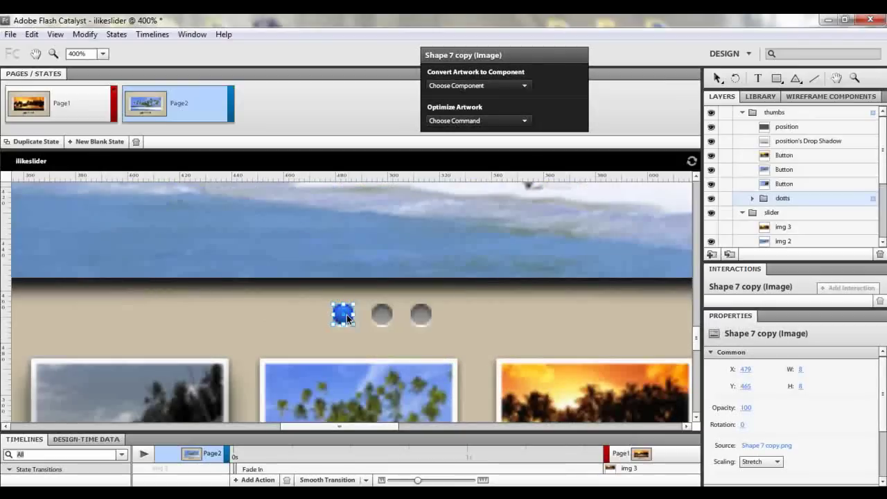
{"action": "key", "text": "Right"}
{"action": "key", "text": "Right"}
{"action": "key", "text": "Right"}
{"action": "key", "text": "Right"}
{"action": "key", "text": "Right"}
{"action": "key", "text": "Right"}
{"action": "key", "text": "Right"}
{"action": "key", "text": "Right"}
{"action": "key", "text": "Right"}
{"action": "key", "text": "Right"}
{"action": "key", "text": "Right"}
{"action": "key", "text": "Right"}
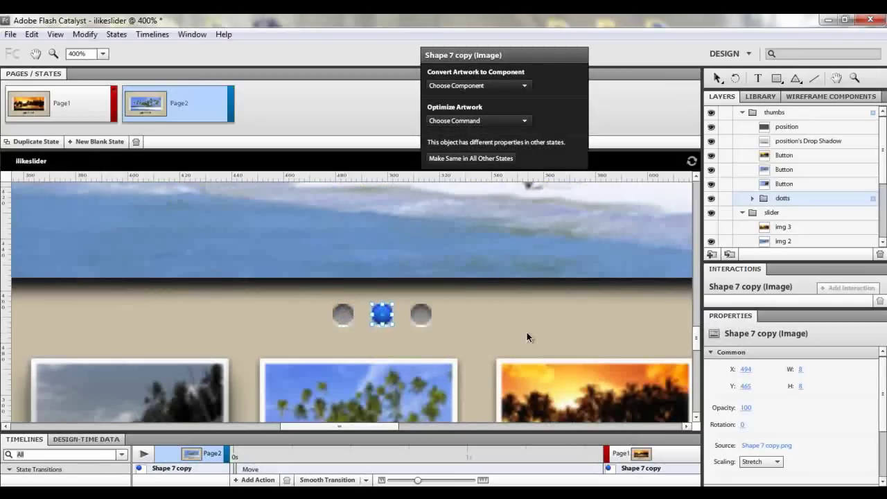
Step: Move the position overlay together with position's Drop Shadow exactly over the middle thumbnail in the Page2 state
{"action": "key", "text": "ctrl+minus"}
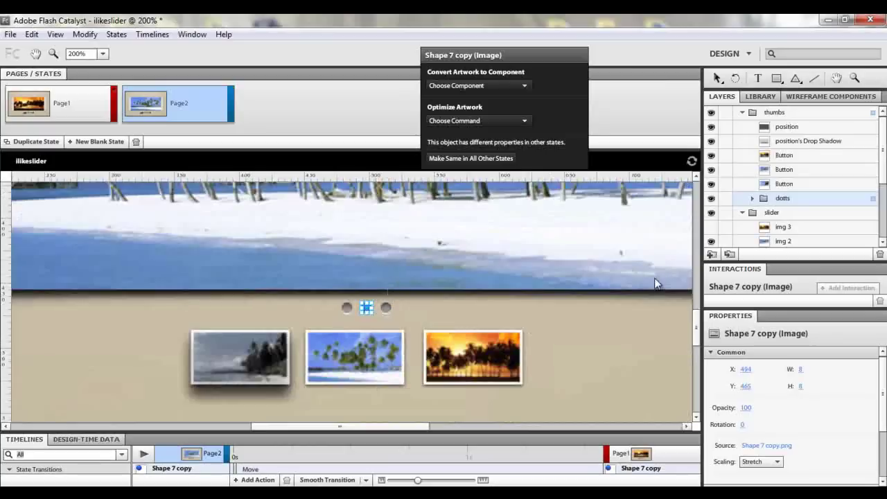
{"action": "key", "text": "ctrl+minus"}
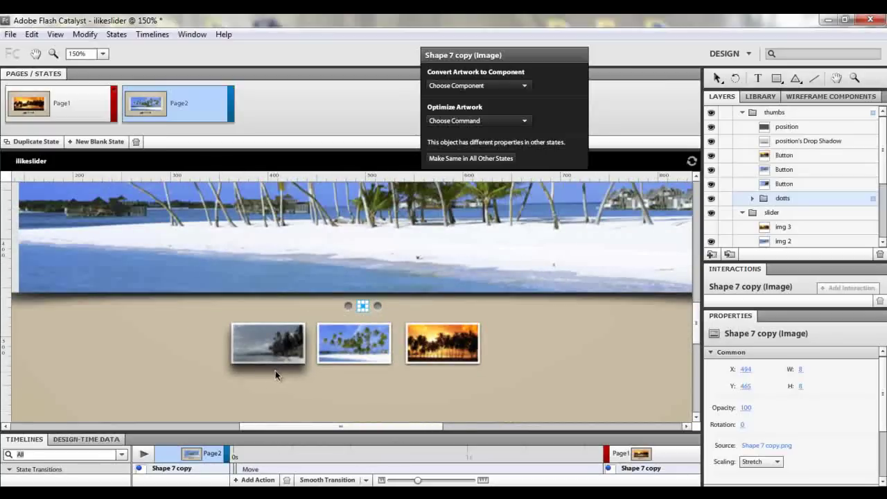
{"action": "left_click", "coordinate": [782, 127]}
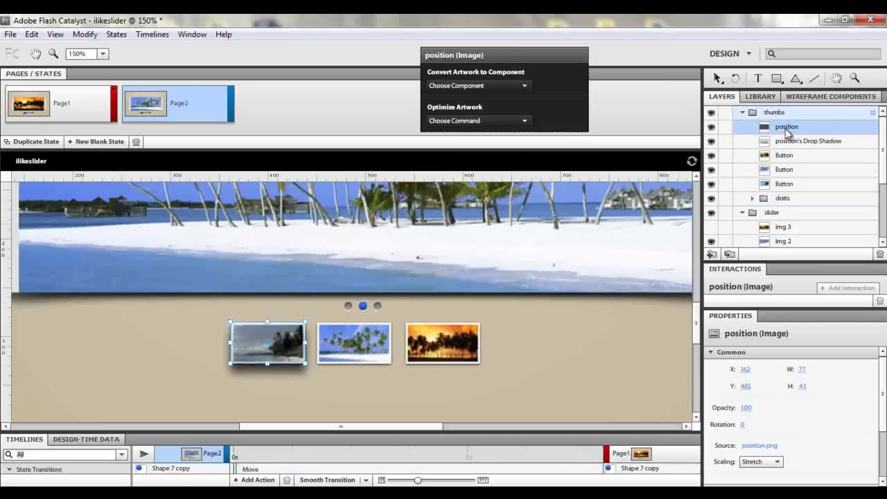
{"action": "left_click", "coordinate": [796, 142], "text": "shift"}
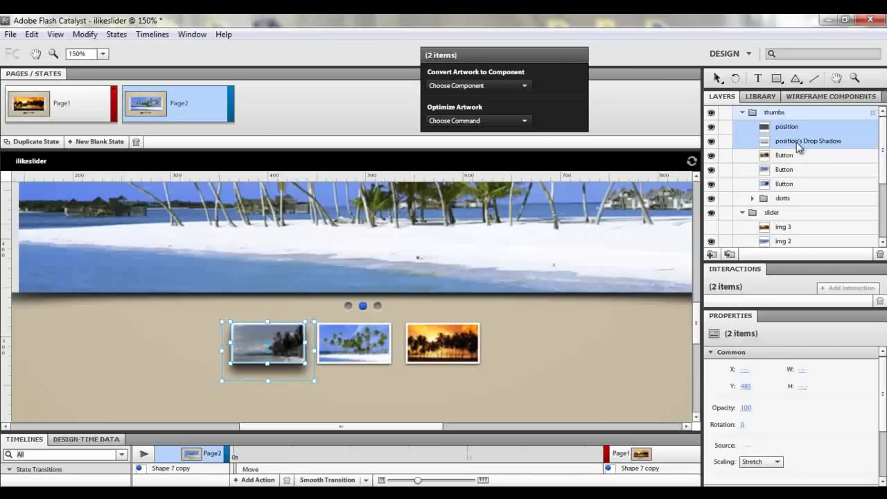
{"action": "key", "text": "Right"}
{"action": "key", "text": "Right"}
{"action": "key", "text": "Right"}
{"action": "key", "text": "Right"}
{"action": "key", "text": "Right"}
{"action": "key", "text": "Right"}
{"action": "key", "text": "Right"}
{"action": "key", "text": "Right"}
{"action": "key", "text": "Right"}
{"action": "key", "text": "Right"}
{"action": "key", "text": "Right"}
{"action": "key", "text": "Right"}
{"action": "key", "text": "Right"}
{"action": "key", "text": "Right"}
{"action": "key", "text": "Right"}
{"action": "key", "text": "Right"}
{"action": "key", "text": "Right"}
{"action": "key", "text": "Right"}
{"action": "key", "text": "Right"}
{"action": "key", "text": "Right"}
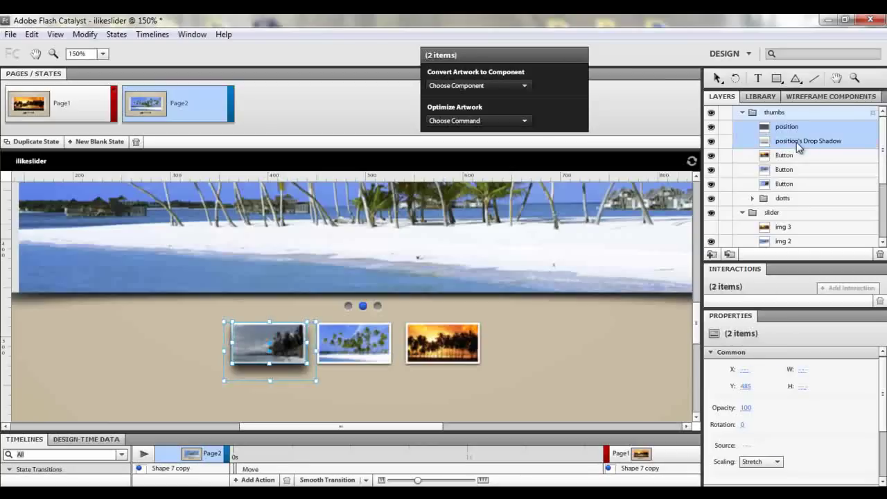
{"action": "key", "text": "Right"}
{"action": "key", "text": "Right"}
{"action": "key", "text": "Right"}
{"action": "key", "text": "Right"}
{"action": "key", "text": "Right"}
{"action": "key", "text": "Right"}
{"action": "key", "text": "Right"}
{"action": "key", "text": "Right"}
{"action": "key", "text": "Right"}
{"action": "key", "text": "Right"}
{"action": "key", "text": "Right"}
{"action": "key", "text": "Right"}
{"action": "key", "text": "Right"}
{"action": "key", "text": "Right"}
{"action": "key", "text": "Right"}
{"action": "key", "text": "Right"}
{"action": "key", "text": "Right"}
{"action": "key", "text": "Right"}
{"action": "key", "text": "Right"}
{"action": "key", "text": "Right"}
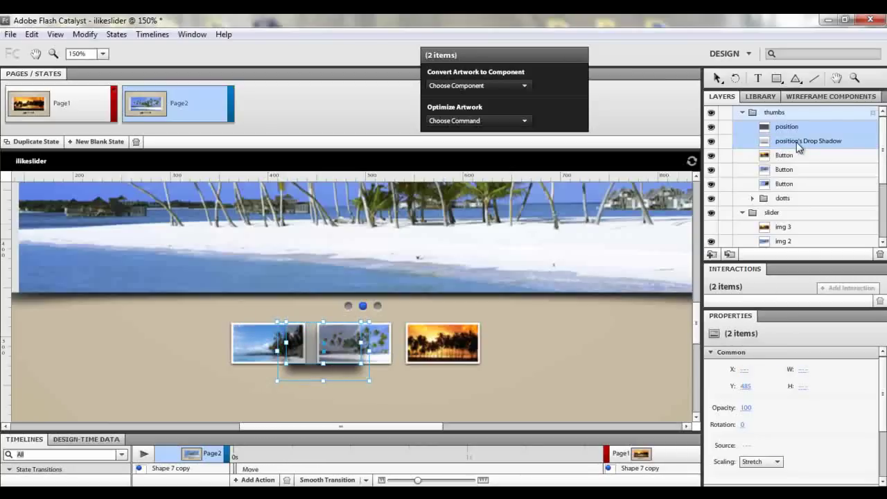
{"action": "key", "text": "Right"}
{"action": "key", "text": "Right"}
{"action": "key", "text": "Right"}
{"action": "key", "text": "Right"}
{"action": "key", "text": "Right"}
{"action": "key", "text": "Right"}
{"action": "key", "text": "Right"}
{"action": "key", "text": "Right"}
{"action": "key", "text": "Right"}
{"action": "key", "text": "Right"}
{"action": "key", "text": "Right"}
{"action": "key", "text": "Right"}
{"action": "key", "text": "Right"}
{"action": "key", "text": "Right"}
{"action": "key", "text": "Right"}
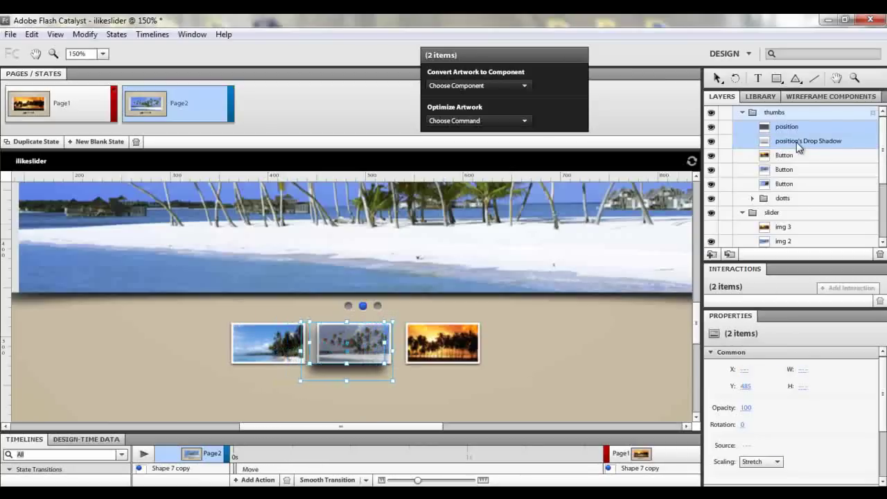
{"action": "key", "text": "Right"}
{"action": "key", "text": "Right"}
{"action": "key", "text": "Right"}
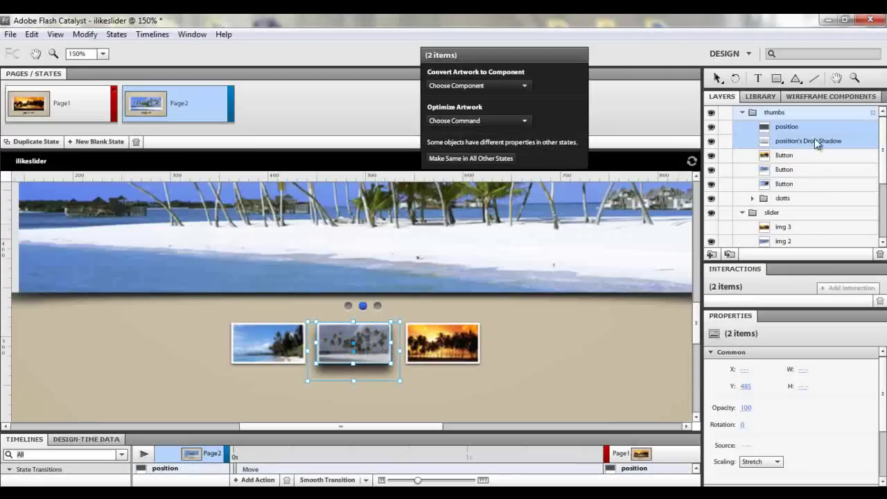
Step: Duplicate the Page2 state and move the position overlay with its drop shadow exactly over the sunset thumbnail in the new state
{"action": "left_click", "coordinate": [53, 143]}
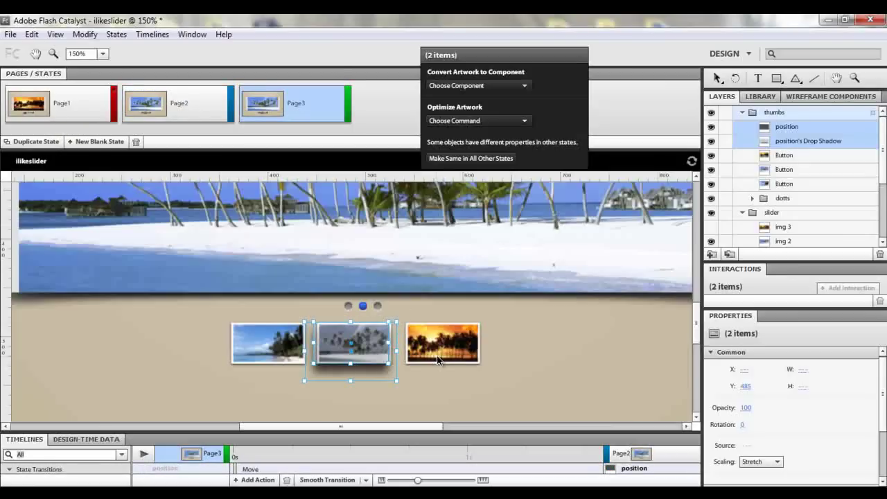
{"action": "key", "text": "shift+Right"}
{"action": "key", "text": "shift+Right"}
{"action": "key", "text": "shift+Right"}
{"action": "key", "text": "shift+Right"}
{"action": "key", "text": "shift+Right"}
{"action": "key", "text": "shift+Right"}
{"action": "key", "text": "shift+Right"}
{"action": "key", "text": "shift+Right"}
{"action": "key", "text": "shift+Right"}
{"action": "key", "text": "shift+Right"}
{"action": "key", "text": "shift+Right"}
{"action": "key", "text": "shift+Right"}
{"action": "key", "text": "shift+Right"}
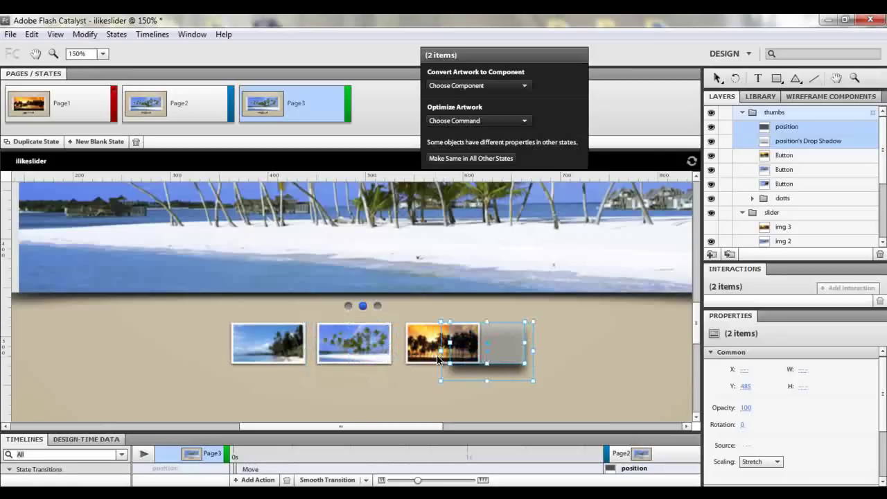
{"action": "key", "text": "shift+Left"}
{"action": "key", "text": "Left"}
{"action": "key", "text": "Left"}
{"action": "key", "text": "Left"}
{"action": "key", "text": "Left"}
{"action": "key", "text": "Left"}
{"action": "key", "text": "Left"}
{"action": "key", "text": "Left"}
{"action": "key", "text": "Left"}
{"action": "key", "text": "Left"}
{"action": "key", "text": "Left"}
{"action": "key", "text": "Left"}
{"action": "key", "text": "Left"}
{"action": "key", "text": "Left"}
{"action": "key", "text": "Left"}
{"action": "key", "text": "Left"}
{"action": "key", "text": "Left"}
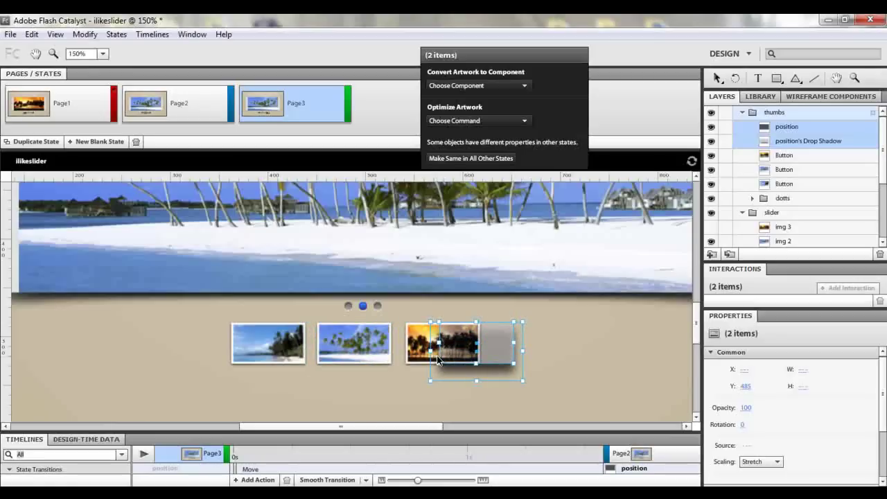
{"action": "key", "text": "Left"}
{"action": "key", "text": "Left"}
{"action": "key", "text": "Left"}
{"action": "key", "text": "Left"}
{"action": "key", "text": "Left"}
{"action": "key", "text": "Left"}
{"action": "key", "text": "Left"}
{"action": "key", "text": "Left"}
{"action": "key", "text": "Left"}
{"action": "key", "text": "Left"}
{"action": "key", "text": "Left"}
{"action": "key", "text": "Left"}
{"action": "key", "text": "Left"}
{"action": "key", "text": "Left"}
{"action": "key", "text": "Left"}
{"action": "key", "text": "Left"}
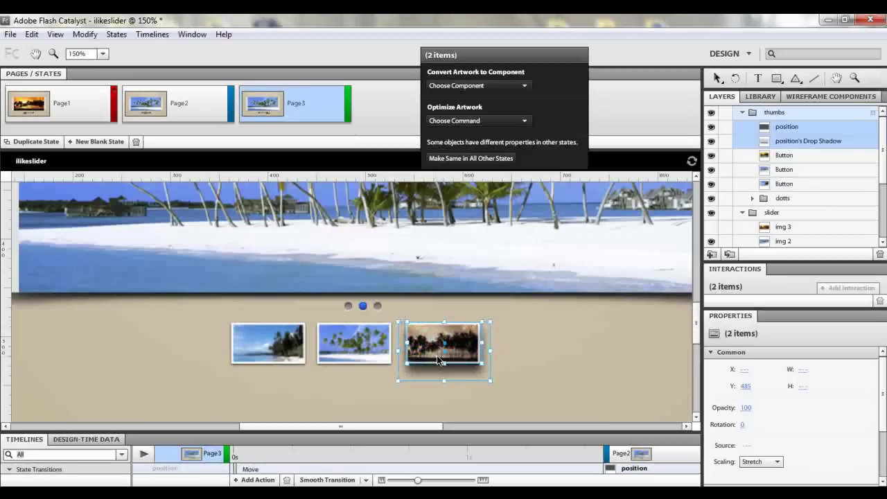
{"action": "key", "text": "Right"}
{"action": "key", "text": "Right"}
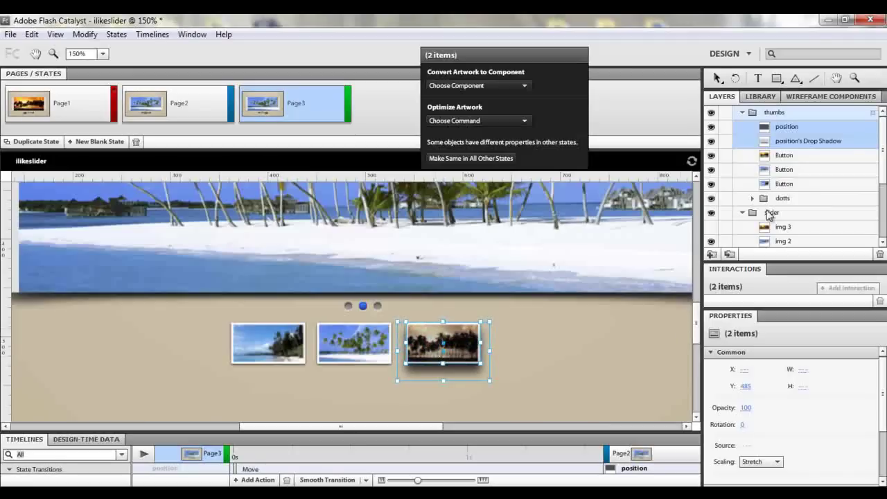
Step: Hide the img 2 layer in the Page3 state and move the blue pagination dot, Shape 7 copy, exactly over the third dot
{"action": "scroll", "coordinate": [884, 171], "scroll_direction": "down", "scroll_amount": 2}
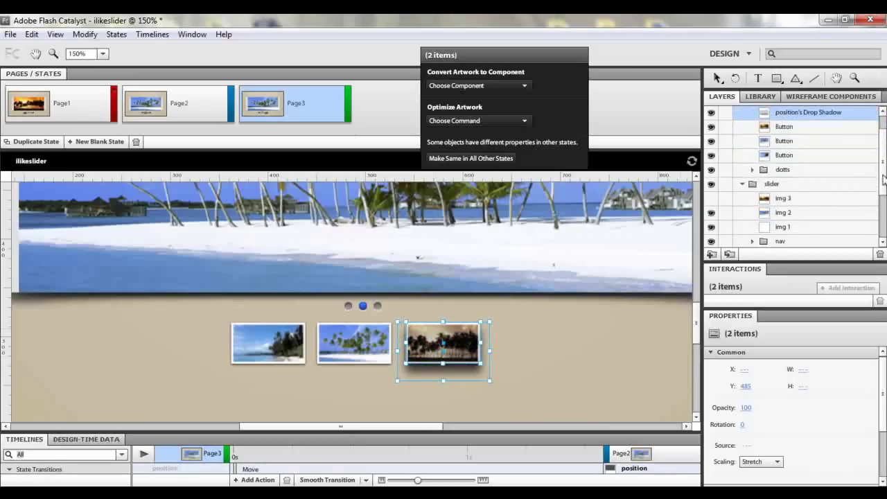
{"action": "left_click", "coordinate": [711, 212]}
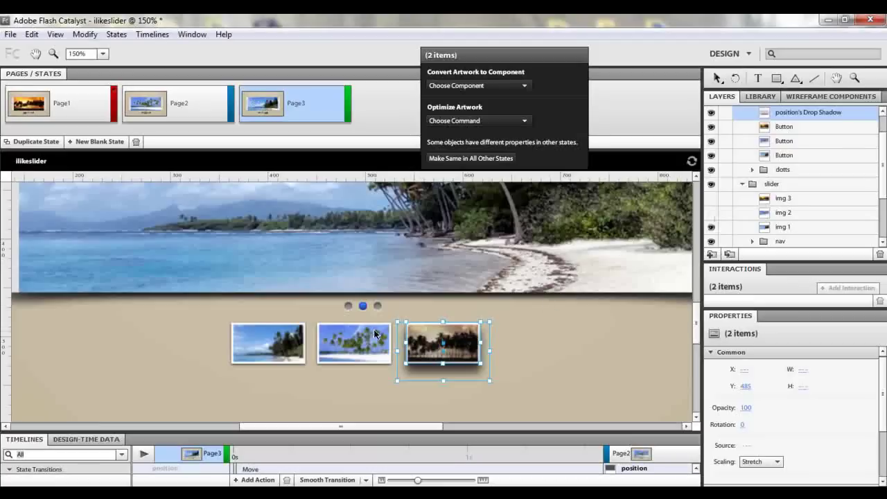
{"action": "left_click", "coordinate": [362, 306]}
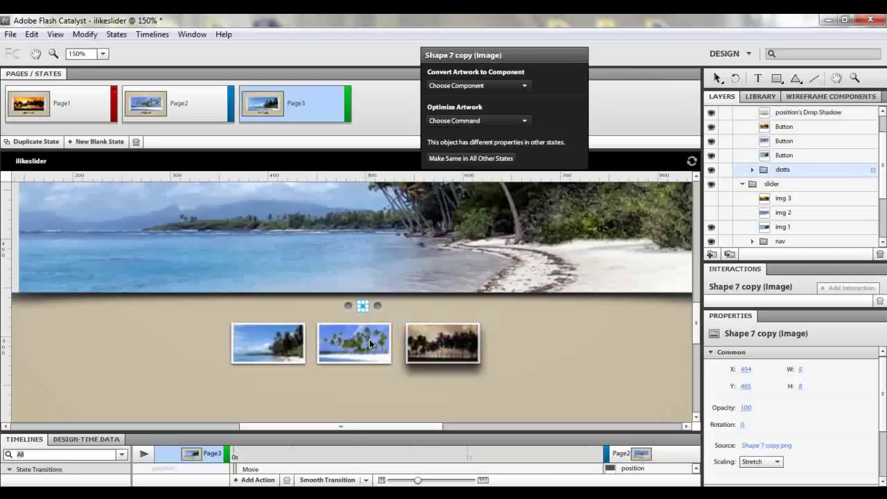
{"action": "key", "text": "Right"}
{"action": "key", "text": "Right"}
{"action": "key", "text": "Right"}
{"action": "key", "text": "Right"}
{"action": "key", "text": "Right"}
{"action": "key", "text": "Right"}
{"action": "key", "text": "Right"}
{"action": "key", "text": "Right"}
{"action": "key", "text": "Right"}
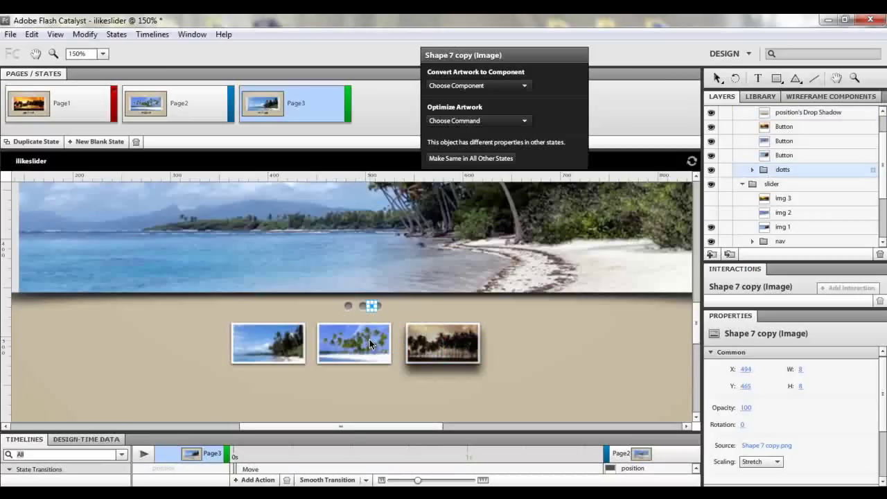
{"action": "key", "text": "Right"}
{"action": "key", "text": "Right"}
{"action": "key", "text": "Right"}
{"action": "key", "text": "Right"}
{"action": "key", "text": "Right"}
{"action": "key", "text": "Right"}
{"action": "key", "text": "Right"}
{"action": "key", "text": "Right"}
{"action": "key", "text": "Right"}
{"action": "key", "text": "Right"}
{"action": "key", "text": "Right"}
{"action": "key", "text": "Right"}
{"action": "key", "text": "Right"}
{"action": "key", "text": "Right"}
{"action": "key", "text": "Right"}
Step: Add an On Click interaction to the first thumbnail button that plays the transition to state Page1 when in any state
{"action": "left_click", "coordinate": [291, 334]}
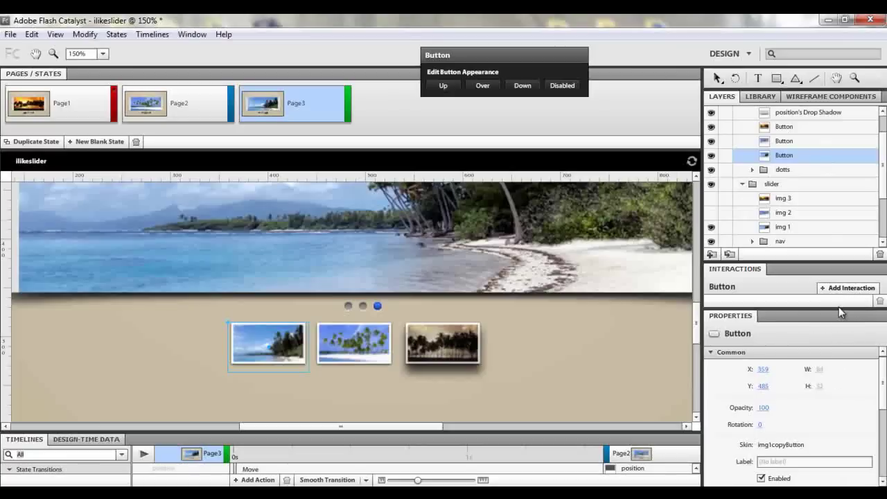
{"action": "left_click_drag", "start_coordinate": [838, 311], "coordinate": [840, 403]}
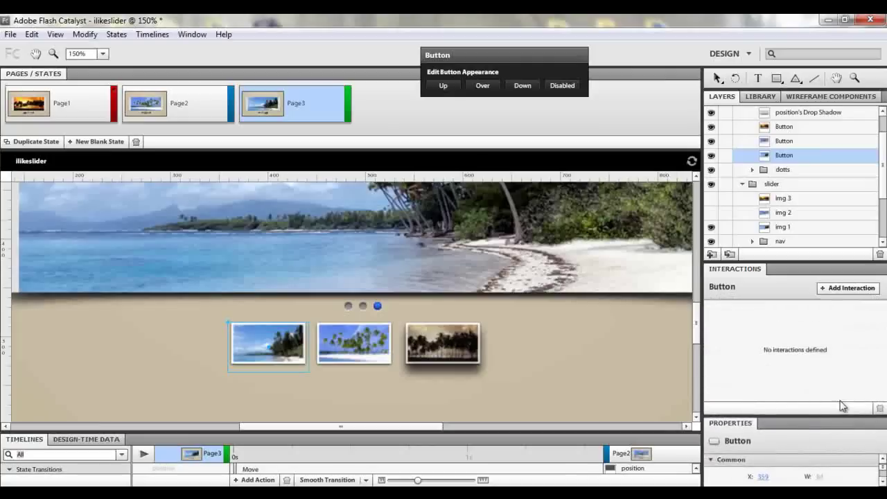
{"action": "left_click", "coordinate": [837, 290]}
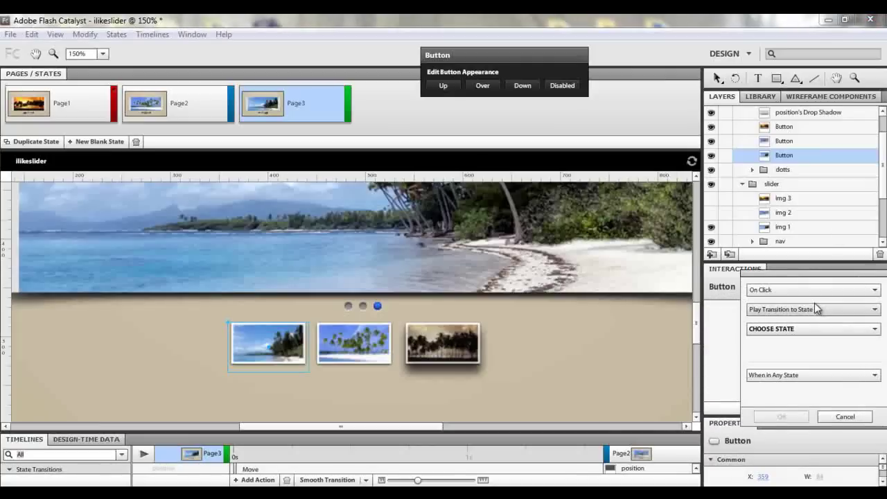
{"action": "left_click", "coordinate": [876, 329]}
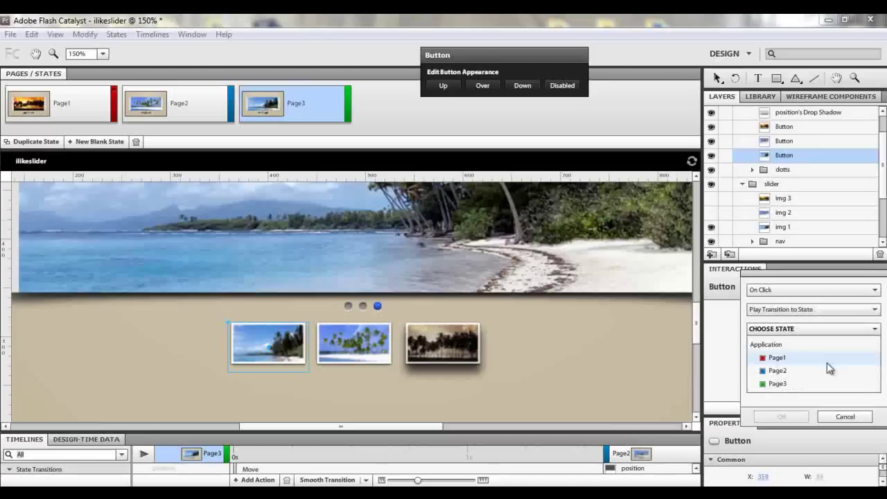
{"action": "left_click", "coordinate": [825, 364]}
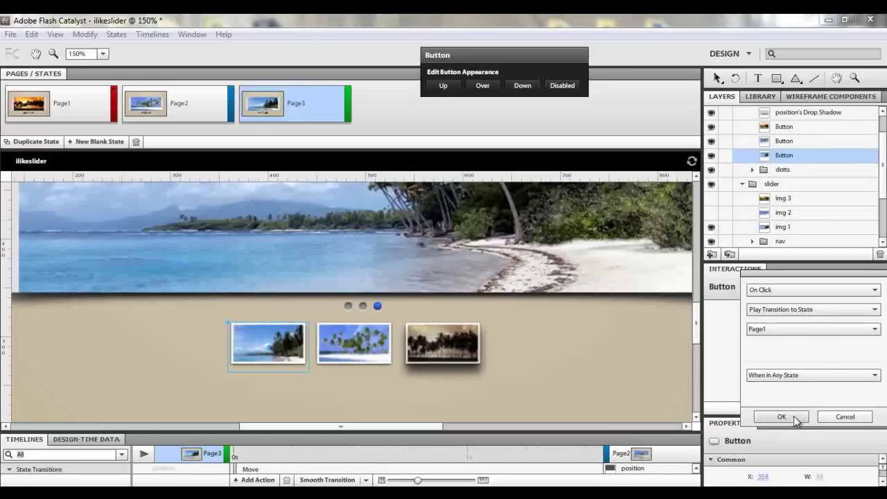
{"action": "left_click", "coordinate": [782, 417]}
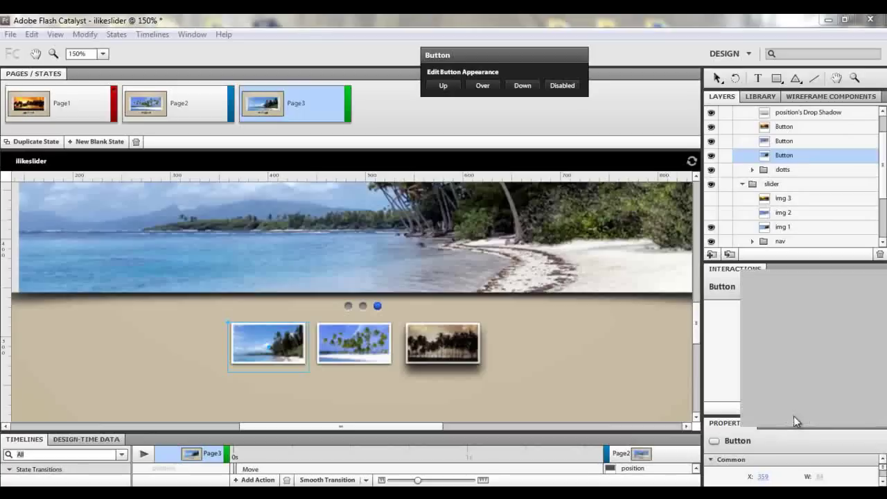
Step: Add an On Click interaction to the middle thumbnail button that plays the transition to state Page2 when in any state
{"action": "left_click", "coordinate": [391, 358]}
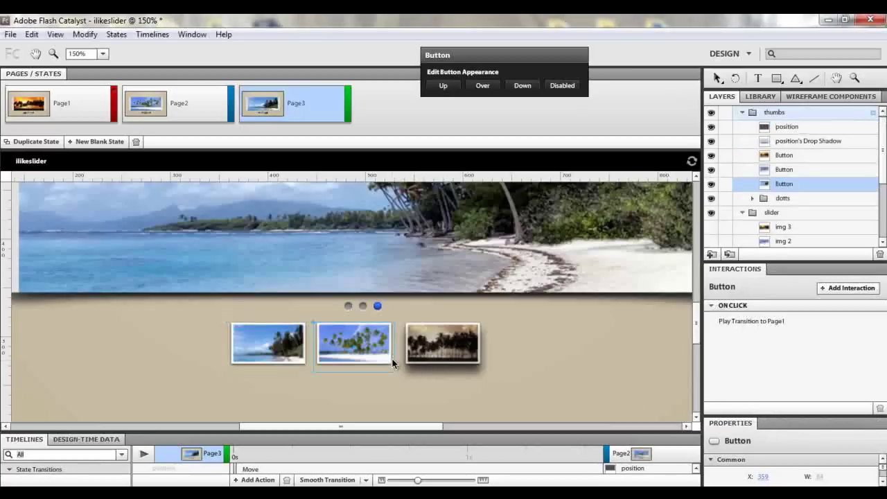
{"action": "left_click", "coordinate": [841, 290]}
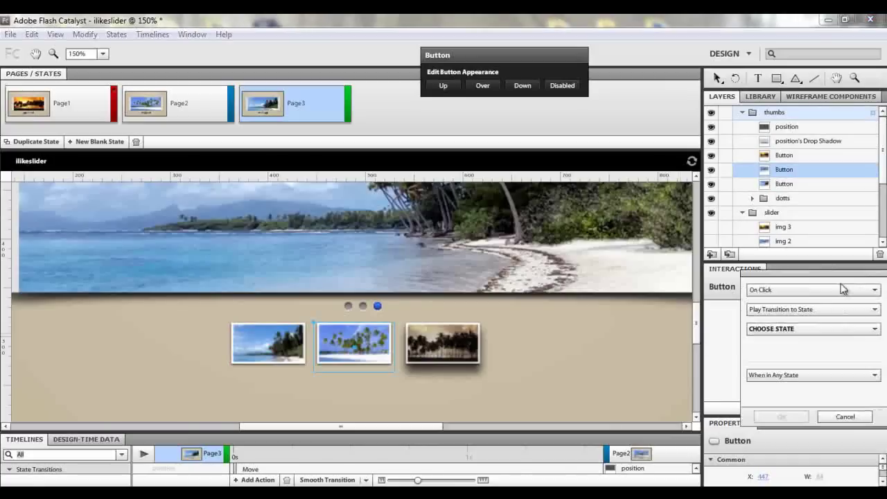
{"action": "left_click", "coordinate": [874, 331]}
{"action": "left_click", "coordinate": [860, 372]}
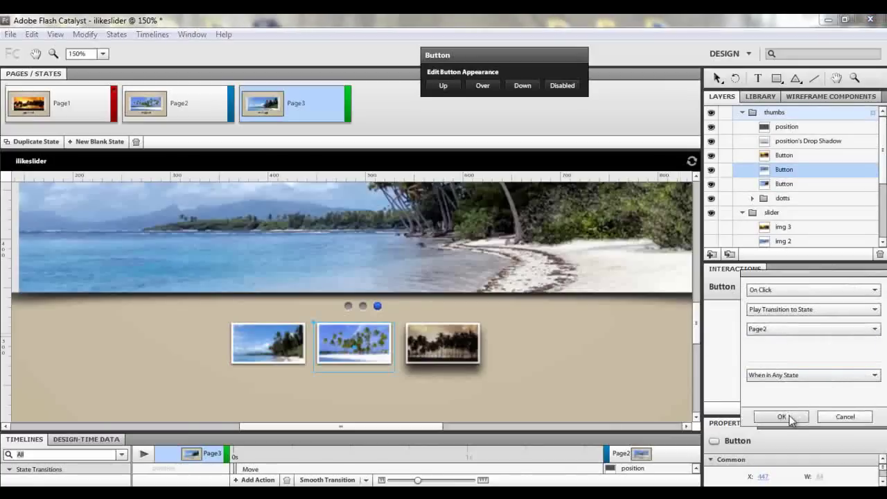
{"action": "left_click", "coordinate": [788, 416]}
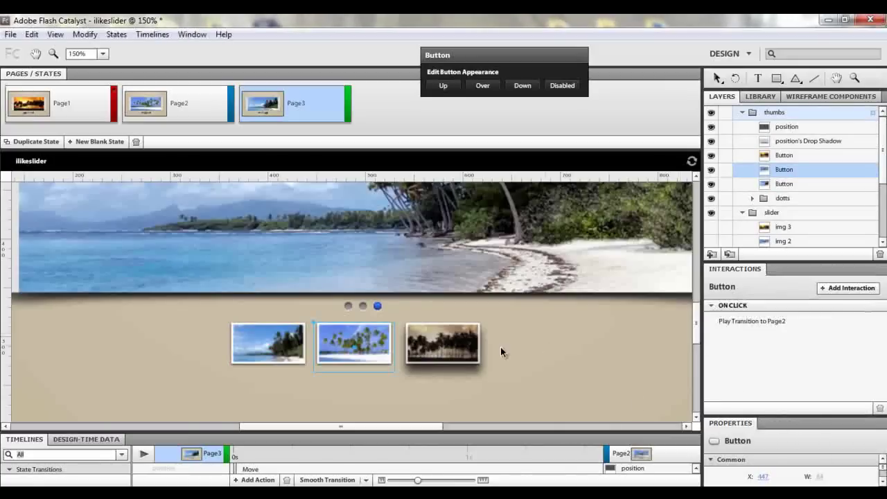
Step: Add an On Click interaction to the sunset thumbnail button beneath the position overlay, playing the transition to state Page3 when in any state
{"action": "left_click", "coordinate": [435, 350]}
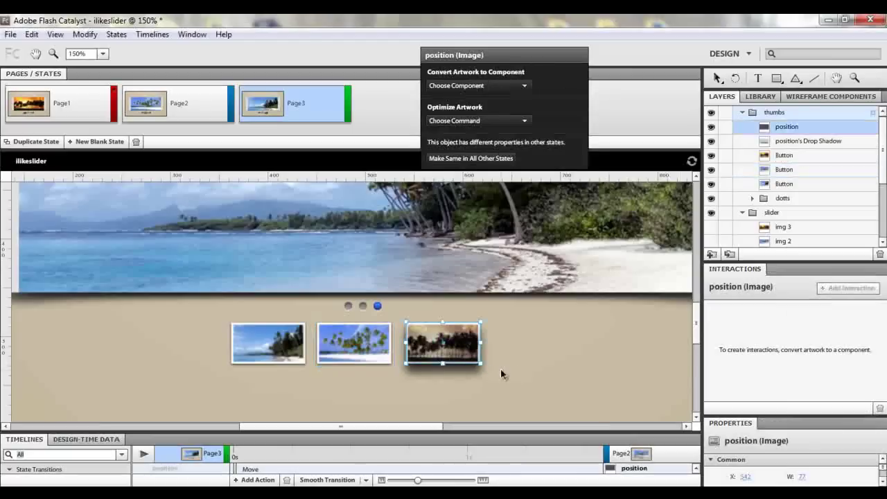
{"action": "left_click", "coordinate": [469, 375]}
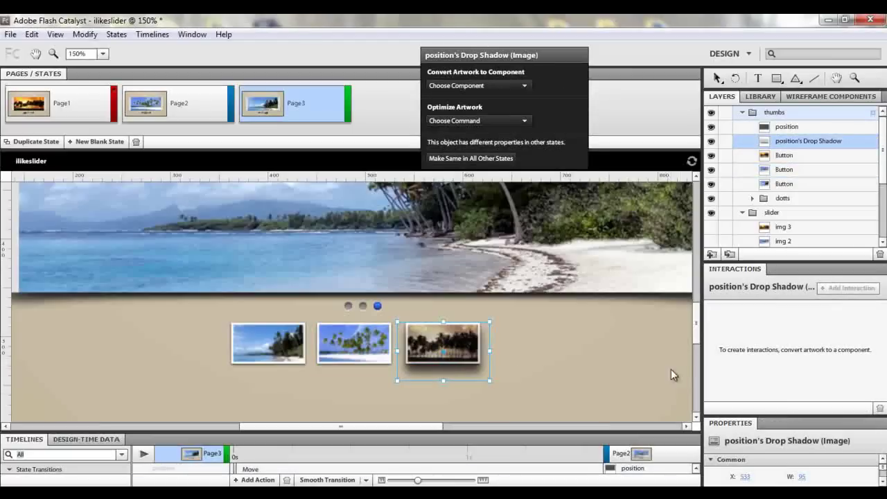
{"action": "left_click", "coordinate": [788, 156]}
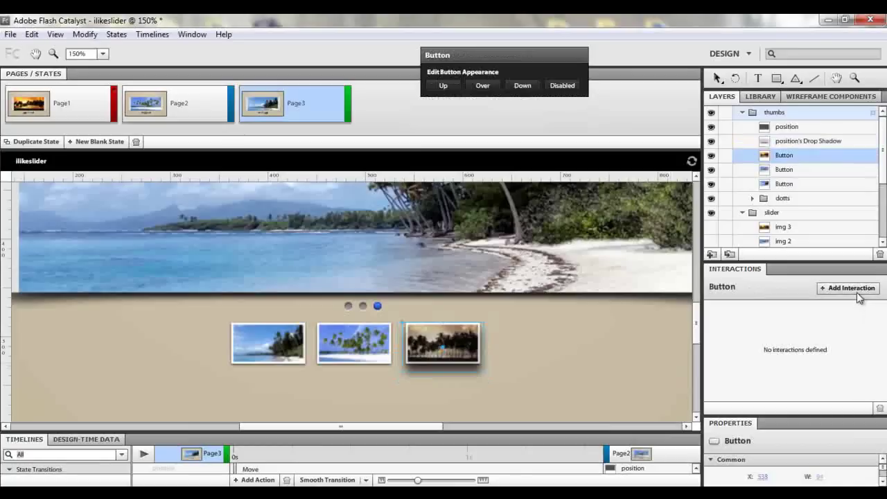
{"action": "left_click", "coordinate": [852, 288]}
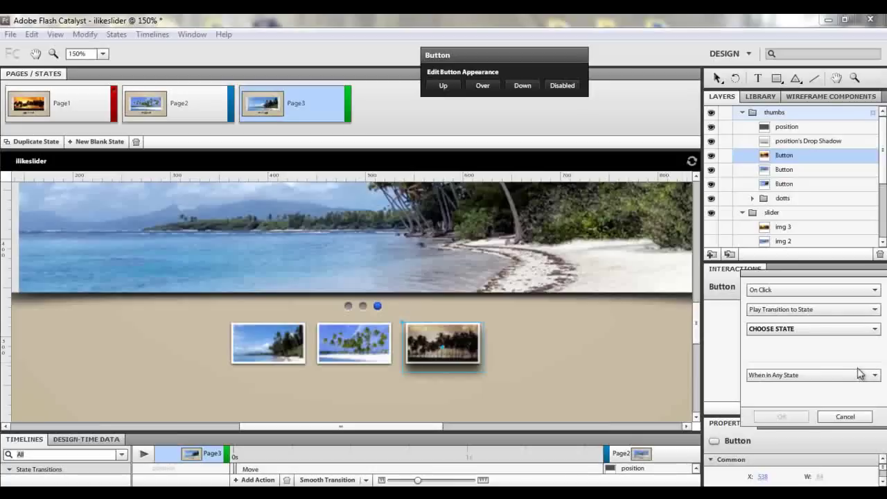
{"action": "left_click", "coordinate": [871, 329]}
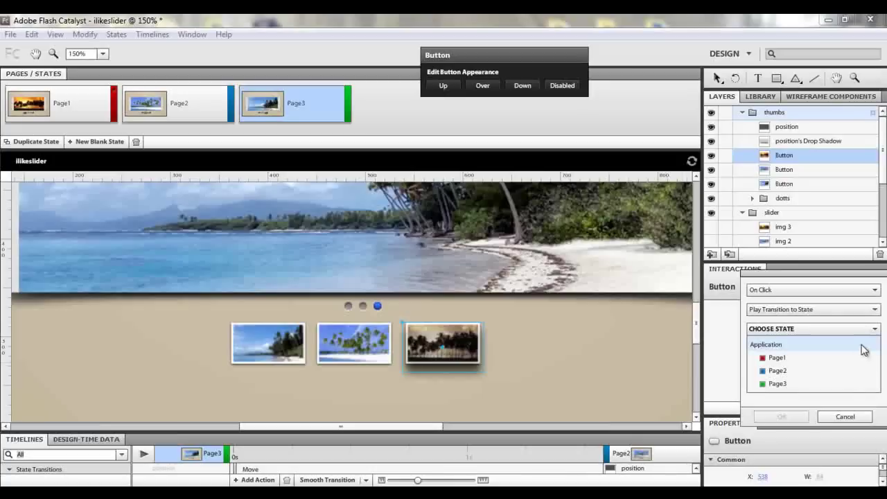
{"action": "left_click", "coordinate": [831, 385]}
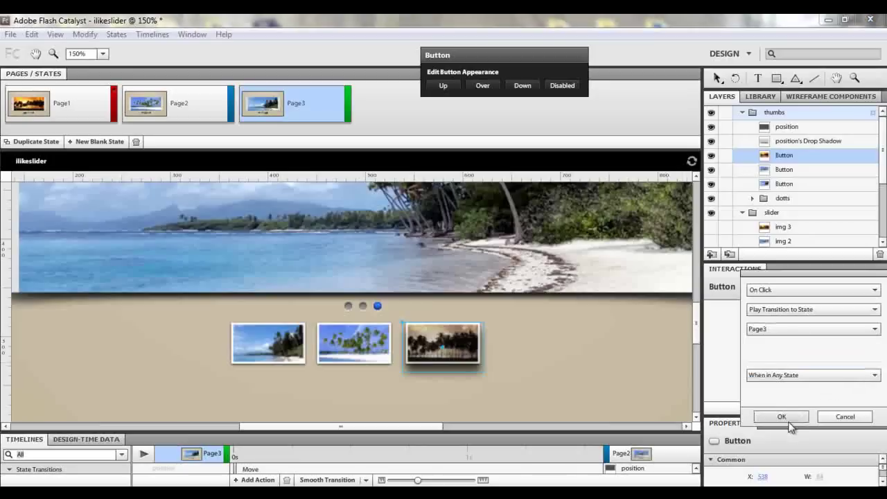
{"action": "left_click", "coordinate": [782, 418]}
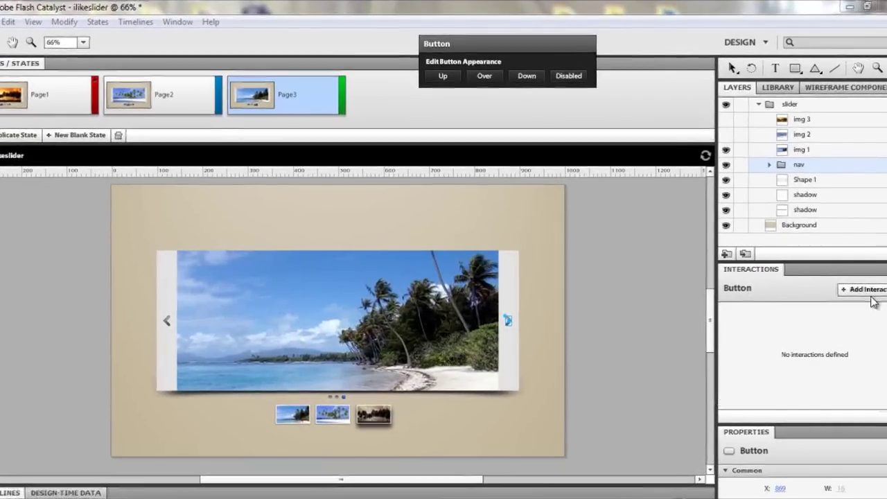
Step: Add an On Click interaction to the slider's right arrow button that plays the transition to state Page2 when in Page1
{"action": "left_click", "coordinate": [870, 290]}
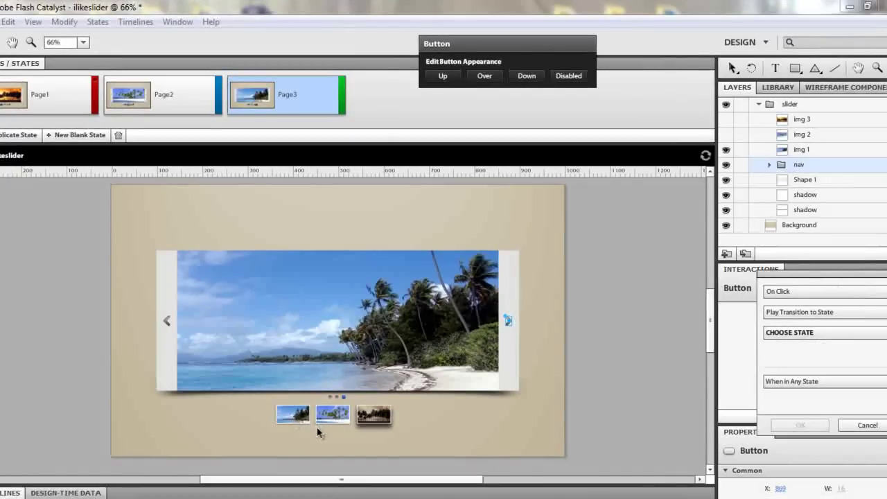
{"action": "left_click", "coordinate": [825, 332]}
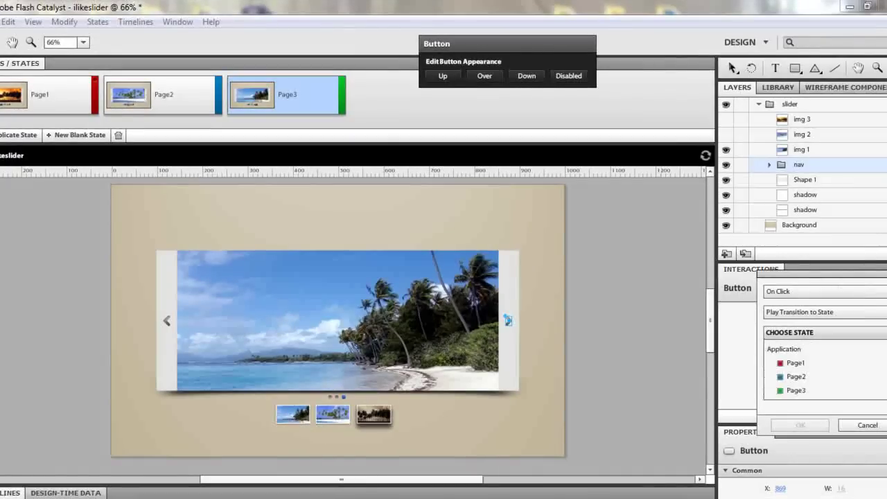
{"action": "left_click", "coordinate": [861, 377]}
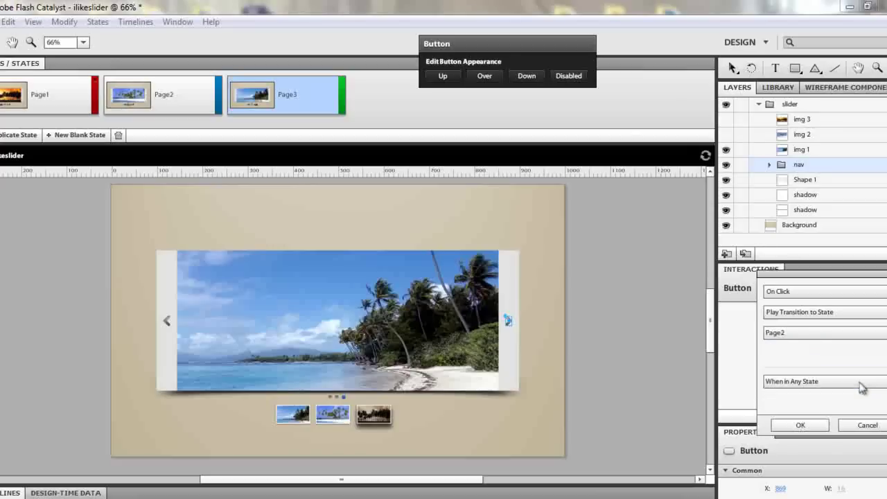
{"action": "left_click", "coordinate": [862, 381]}
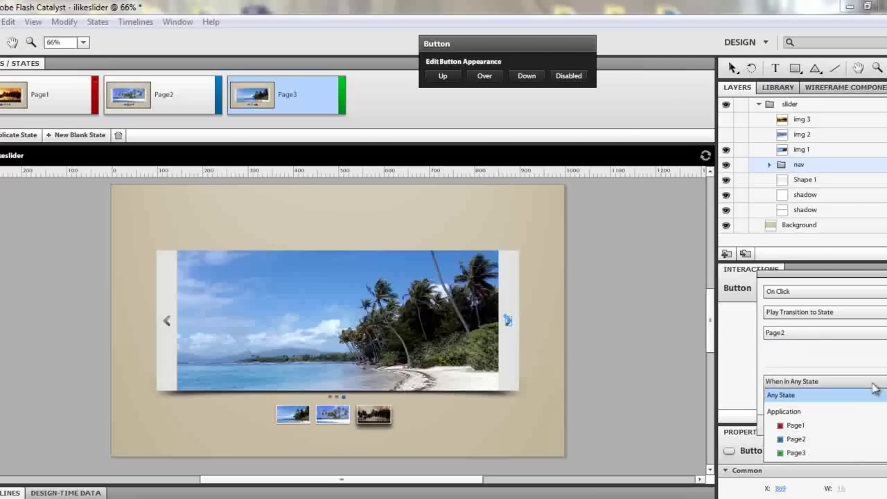
{"action": "left_click", "coordinate": [834, 425]}
{"action": "left_click", "coordinate": [818, 425]}
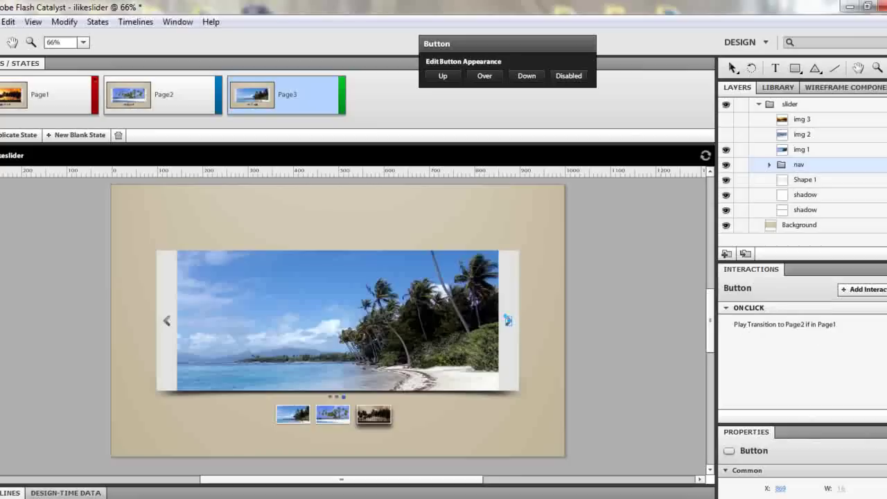
Step: Add a second On Click interaction to the right arrow button that plays the transition to state Page3 when in Page2
{"action": "left_click", "coordinate": [863, 289]}
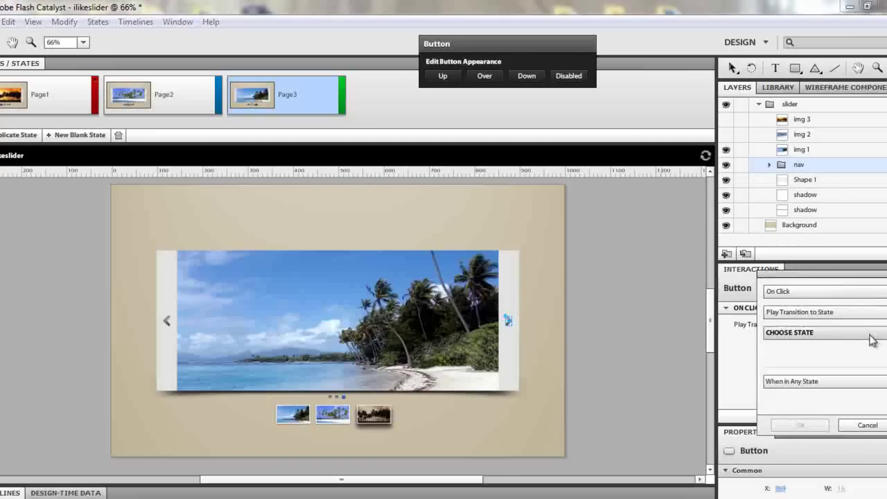
{"action": "left_click", "coordinate": [844, 333]}
{"action": "left_click", "coordinate": [843, 392]}
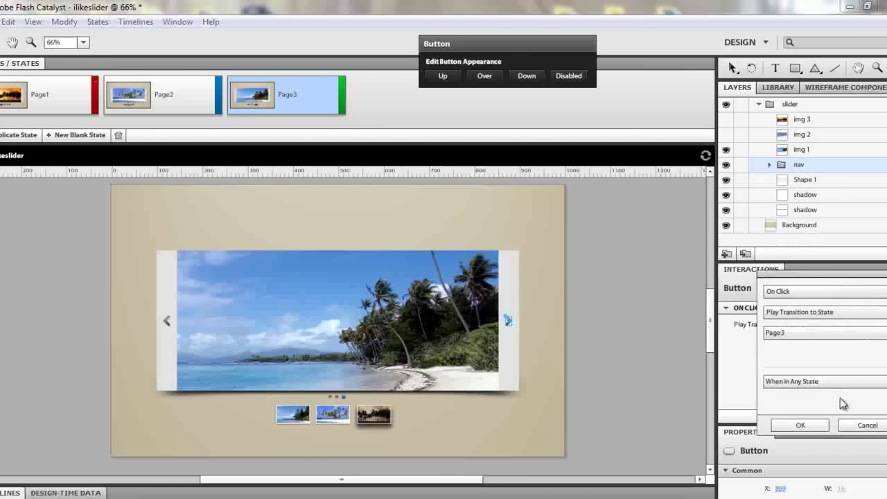
{"action": "left_click", "coordinate": [831, 384]}
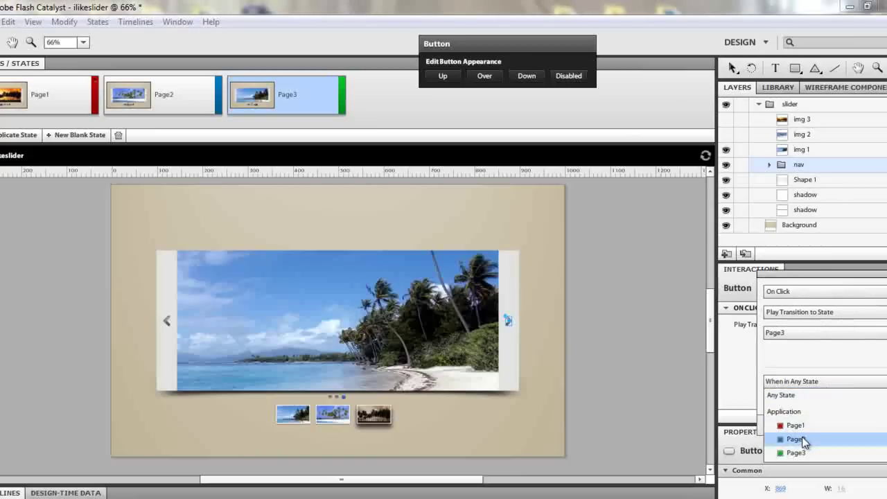
{"action": "left_click", "coordinate": [802, 439]}
{"action": "left_click", "coordinate": [800, 425]}
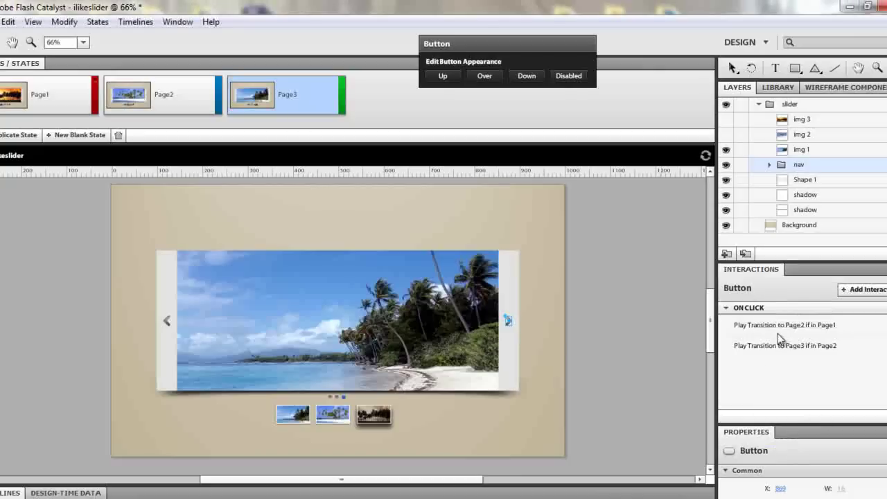
Step: Add a third On Click interaction to the right arrow button that plays the transition to state Page1 when in Page3
{"action": "left_click", "coordinate": [870, 295]}
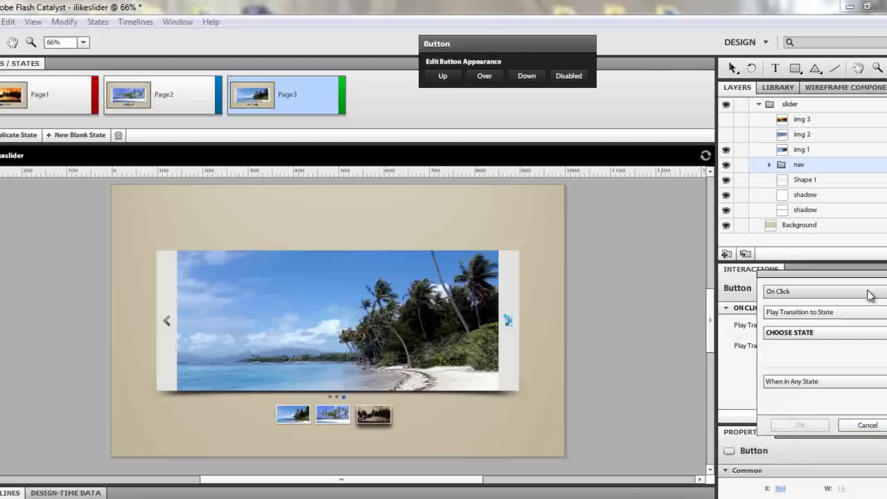
{"action": "left_click", "coordinate": [871, 382]}
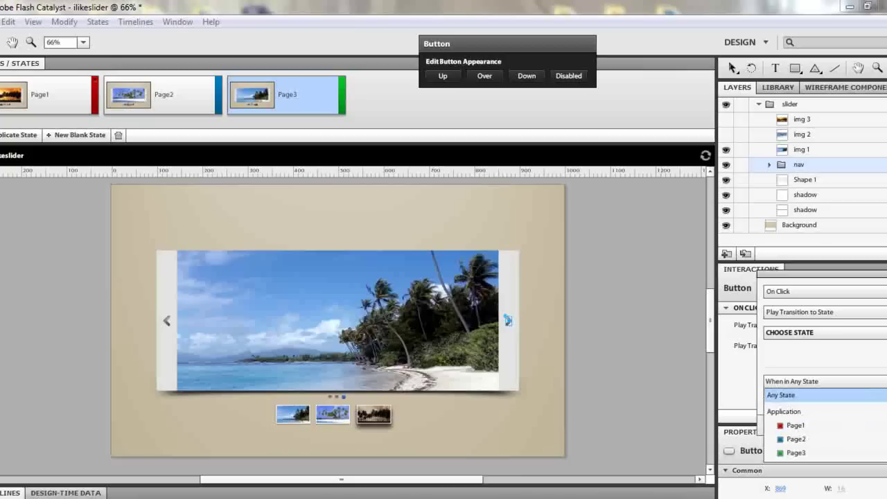
{"action": "left_click", "coordinate": [825, 333]}
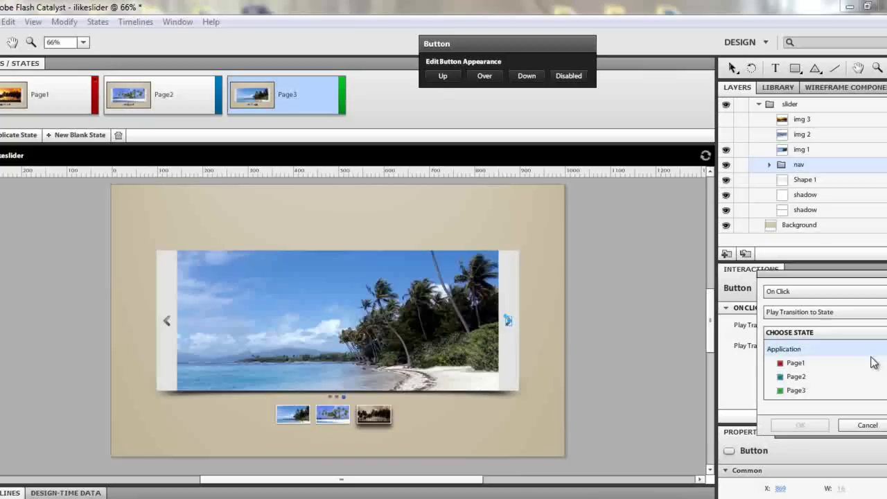
{"action": "left_click", "coordinate": [819, 365]}
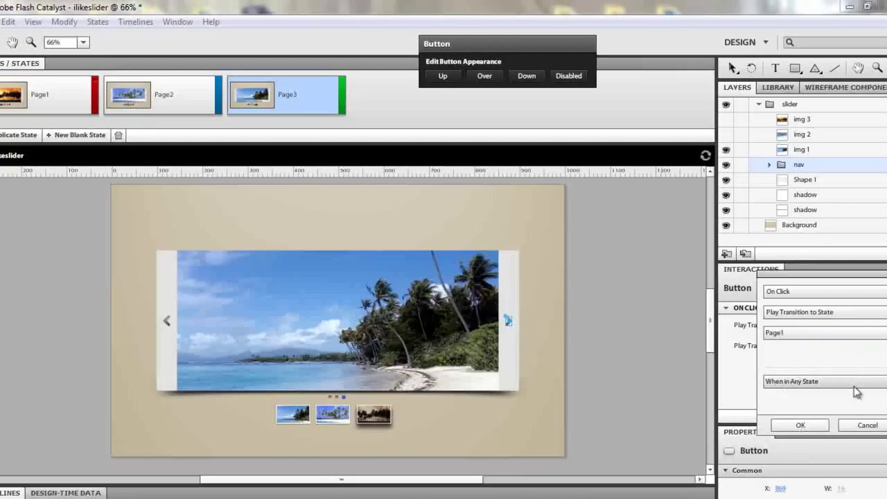
{"action": "left_click", "coordinate": [849, 382]}
{"action": "left_click", "coordinate": [797, 453]}
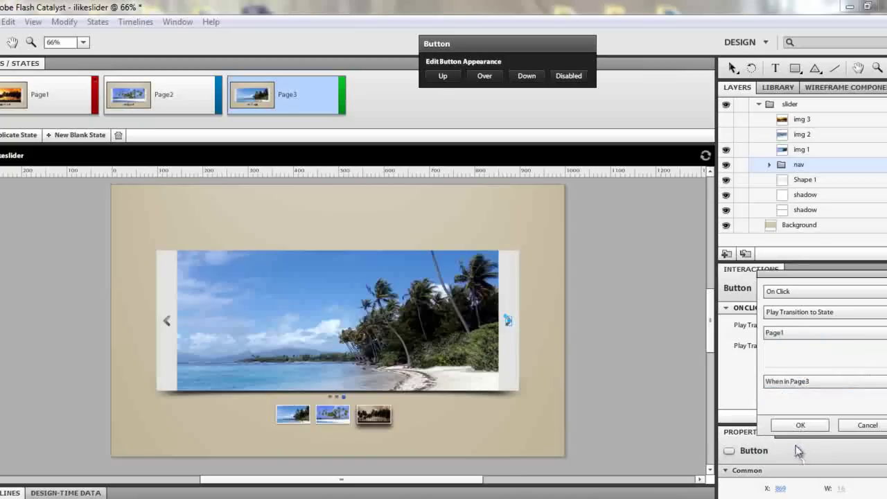
{"action": "left_click", "coordinate": [796, 427]}
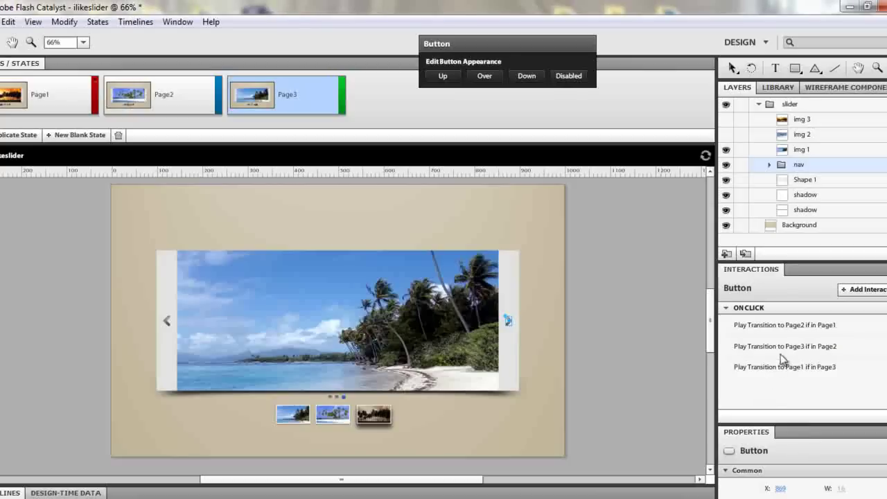
Step: Add an On Click interaction to the slider's left arrow button that plays the transition to state Page3 when in Page2
{"action": "left_click", "coordinate": [167, 321]}
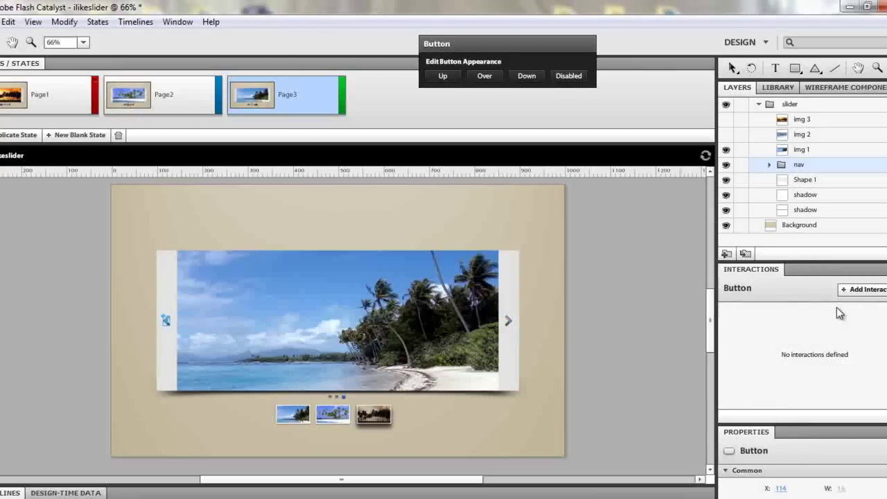
{"action": "left_click", "coordinate": [859, 290]}
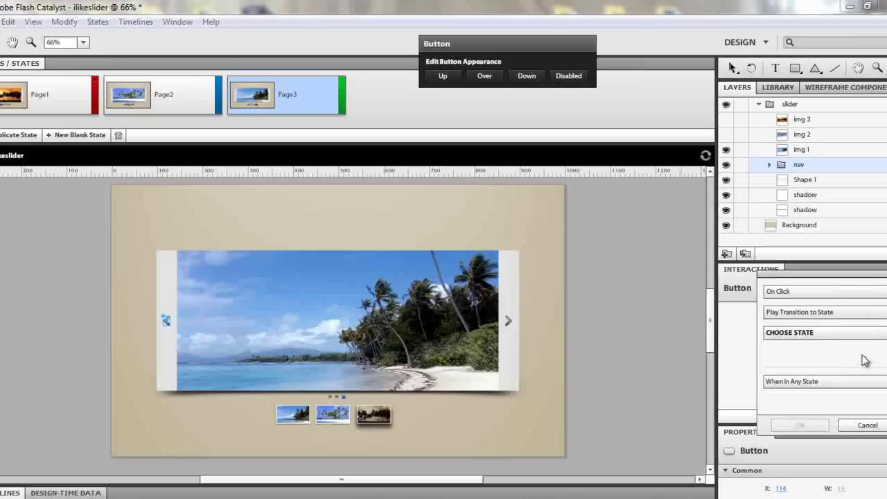
{"action": "left_click", "coordinate": [869, 338]}
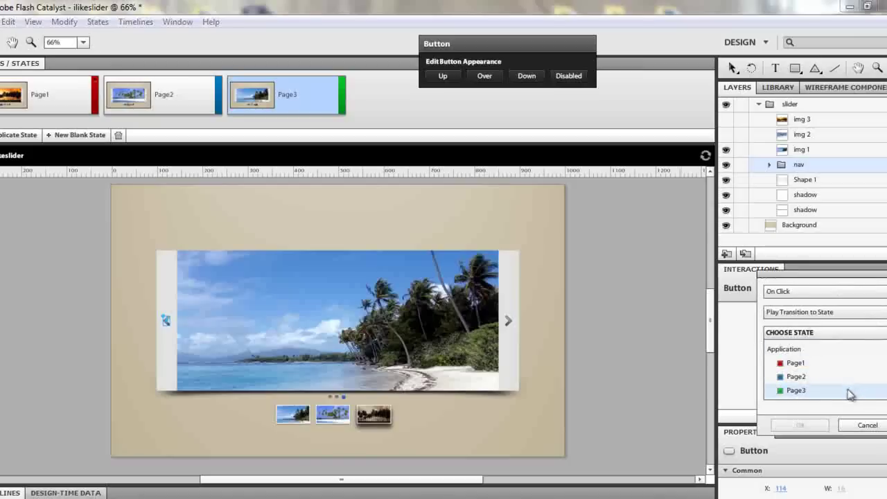
{"action": "left_click", "coordinate": [849, 393]}
{"action": "left_click", "coordinate": [843, 384]}
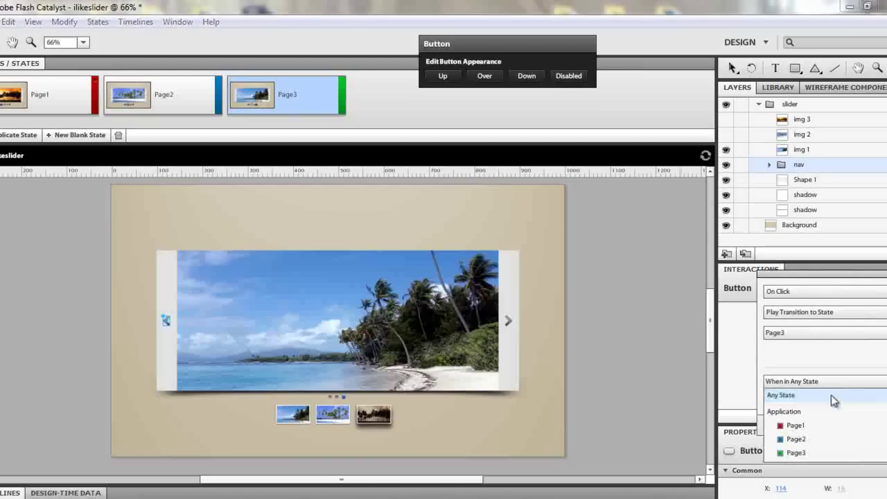
{"action": "left_click", "coordinate": [810, 442]}
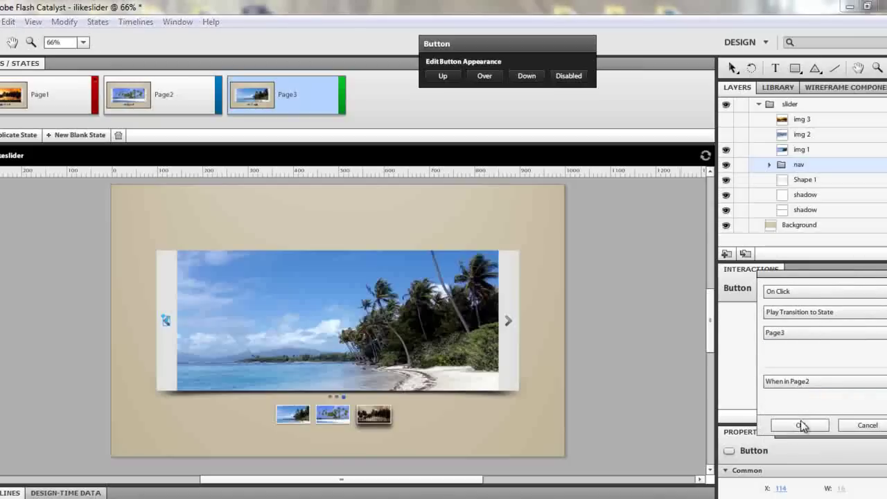
{"action": "left_click", "coordinate": [801, 426]}
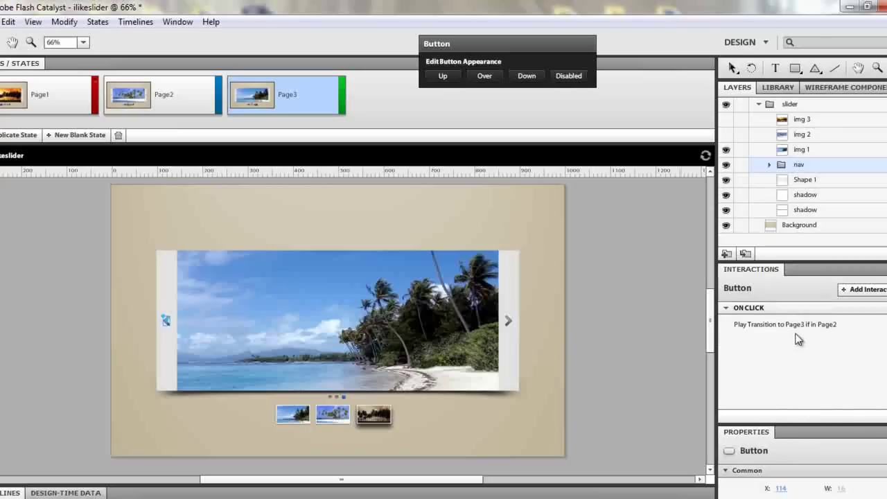
Step: Delete the left arrow button's interaction that plays the transition to Page3 if in Page2
{"action": "left_click", "coordinate": [844, 329]}
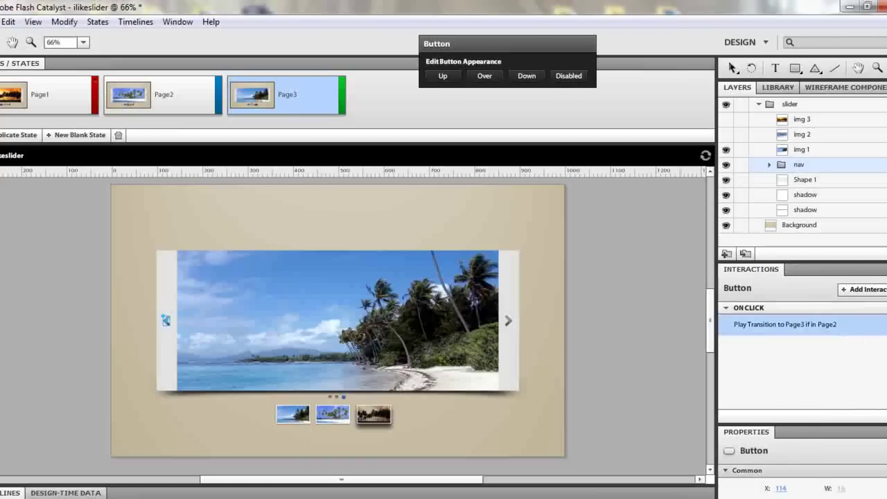
{"action": "key", "text": "Delete"}
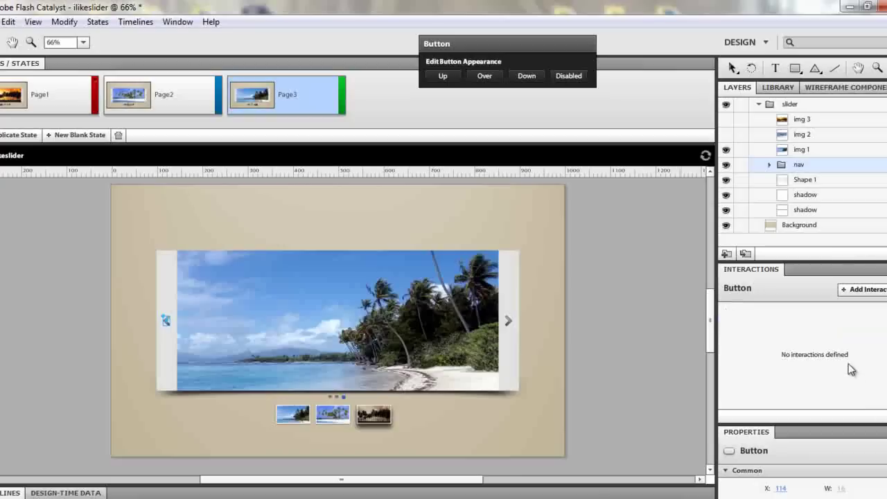
Step: Add an On Click interaction to the left arrow button that plays the transition to state Page2 when in Page3
{"action": "left_click", "coordinate": [861, 288]}
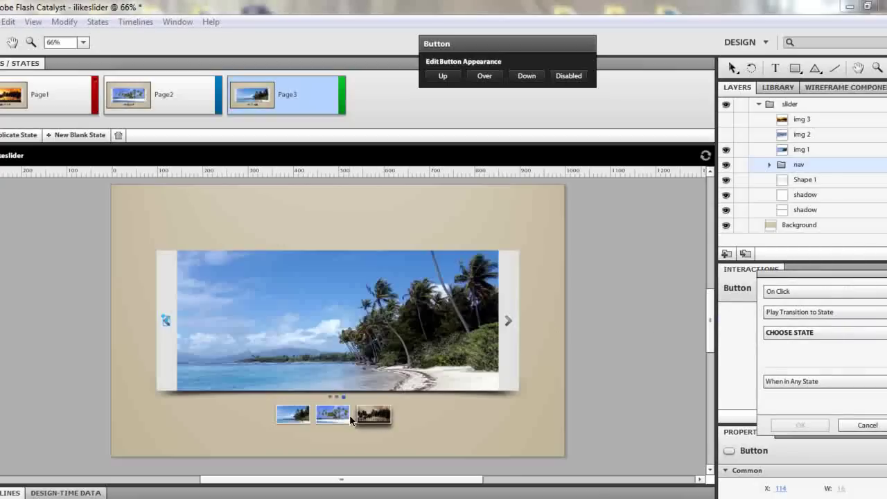
{"action": "left_click", "coordinate": [825, 332]}
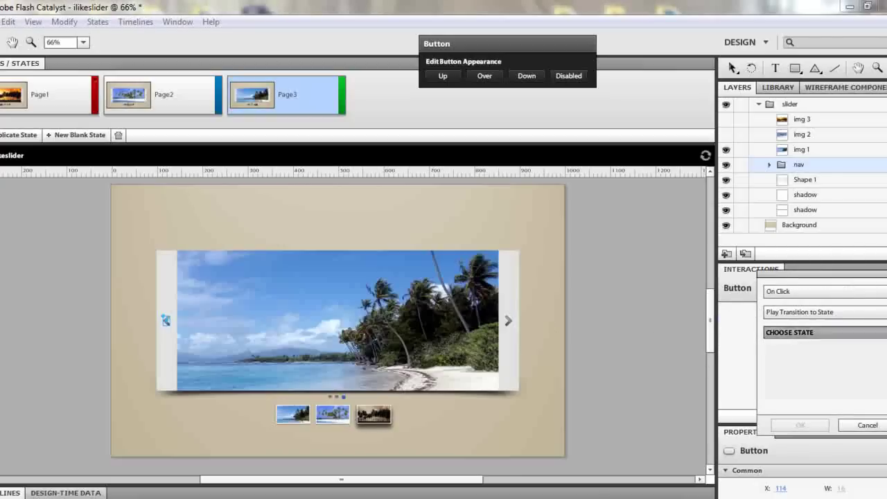
{"action": "left_click", "coordinate": [845, 381]}
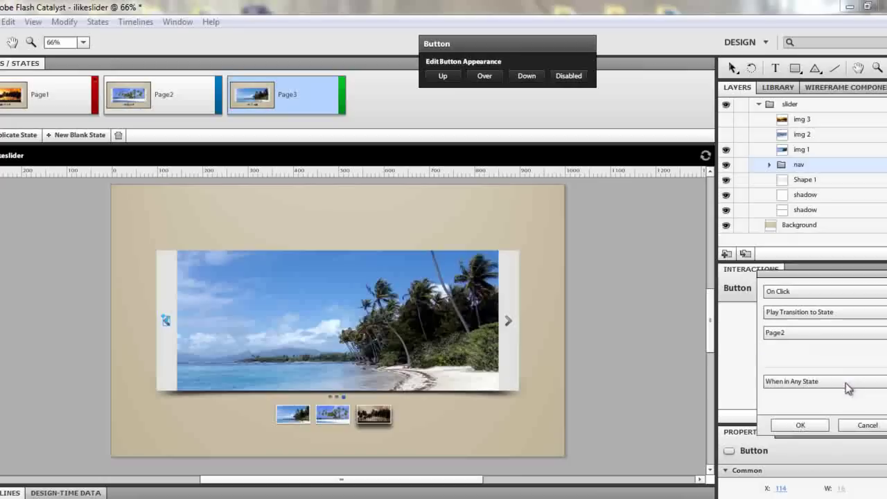
{"action": "left_click", "coordinate": [847, 382]}
{"action": "left_click", "coordinate": [825, 452]}
{"action": "left_click", "coordinate": [816, 426]}
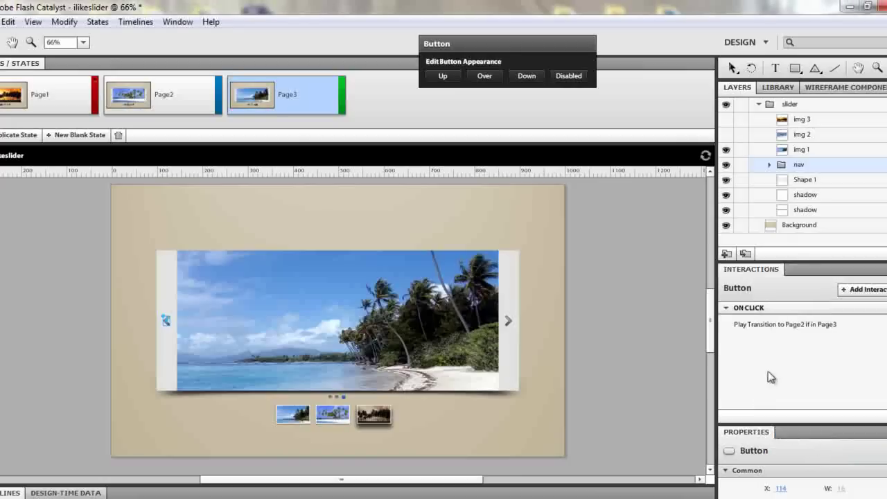
Step: Add a second On Click interaction to the left arrow button that plays the transition to state Page1 when in Page2
{"action": "left_click", "coordinate": [863, 289]}
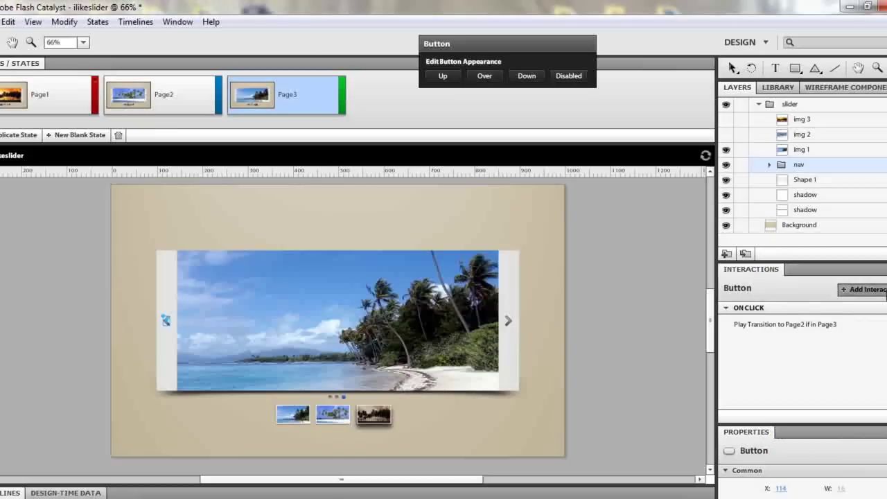
{"action": "left_click", "coordinate": [860, 346]}
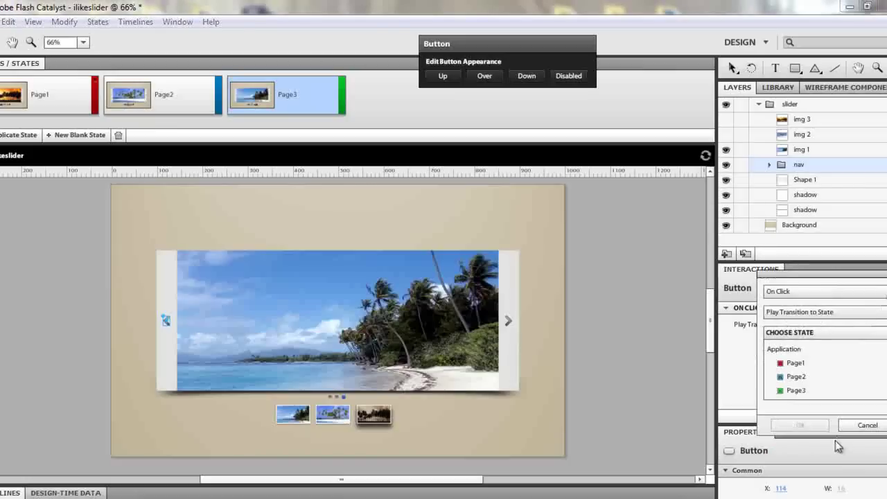
{"action": "left_click", "coordinate": [827, 364]}
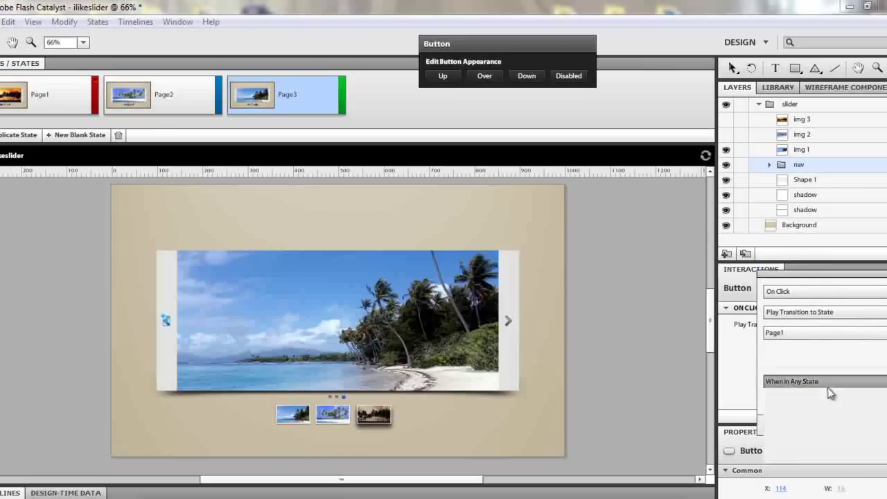
{"action": "left_click", "coordinate": [826, 386]}
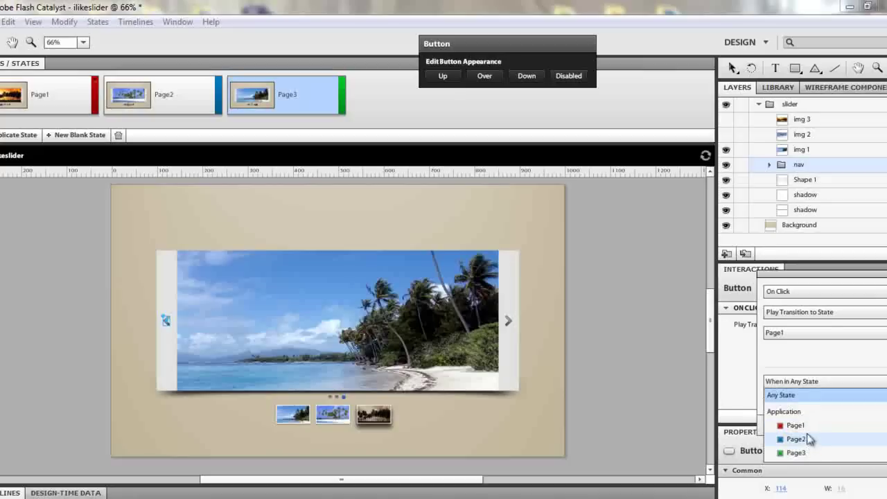
{"action": "left_click", "coordinate": [809, 440]}
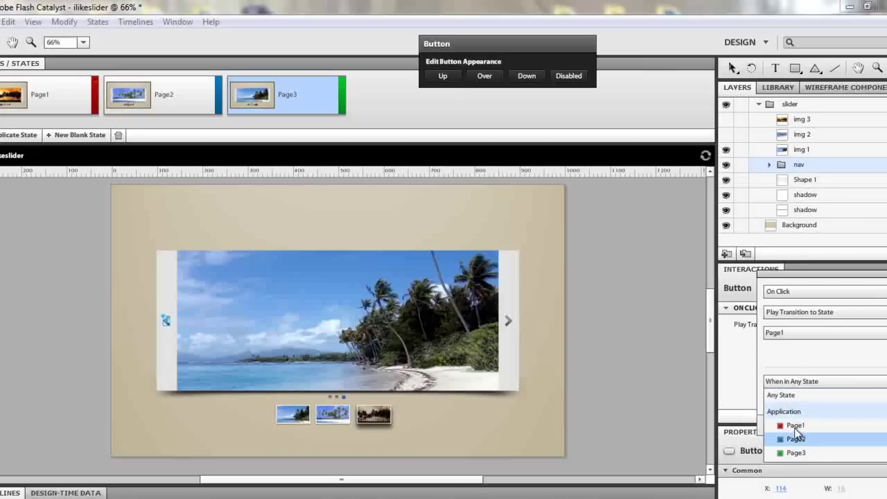
{"action": "left_click", "coordinate": [795, 440]}
{"action": "left_click", "coordinate": [798, 426]}
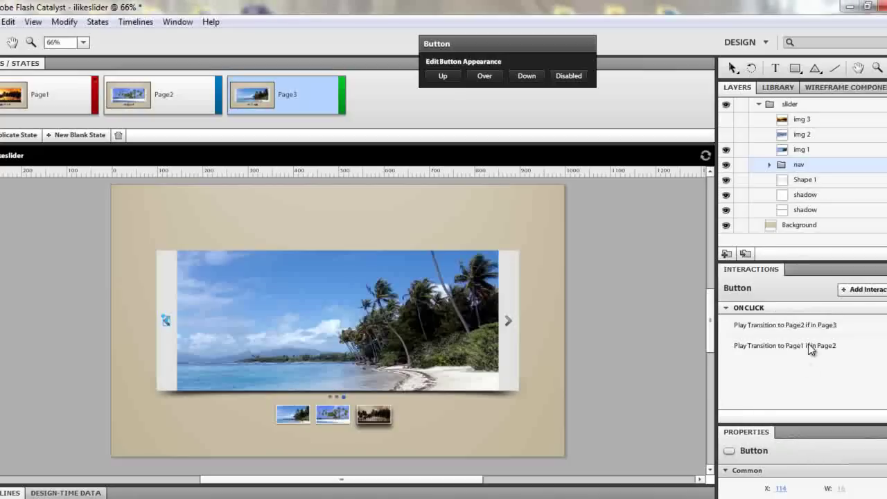
Step: Add a third On Click interaction to the left arrow button, playing the transition to Page3 when in Page1, and run the project in the browser
{"action": "left_click", "coordinate": [872, 292]}
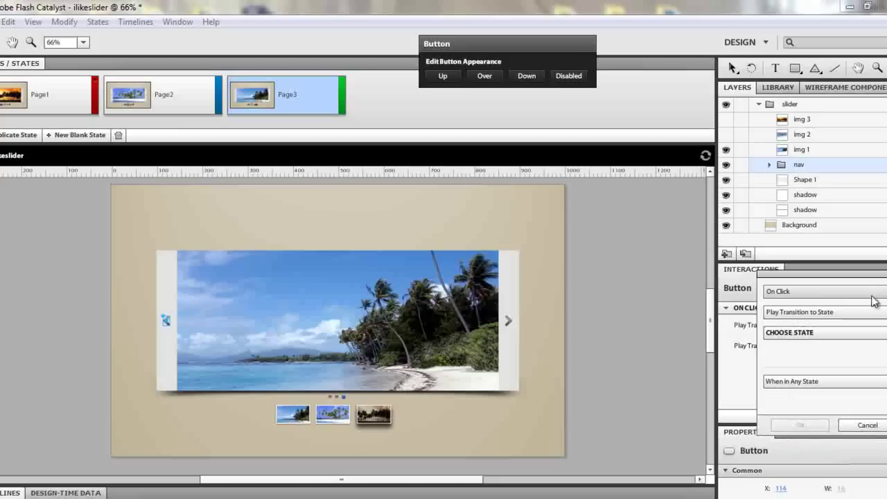
{"action": "left_click", "coordinate": [879, 343]}
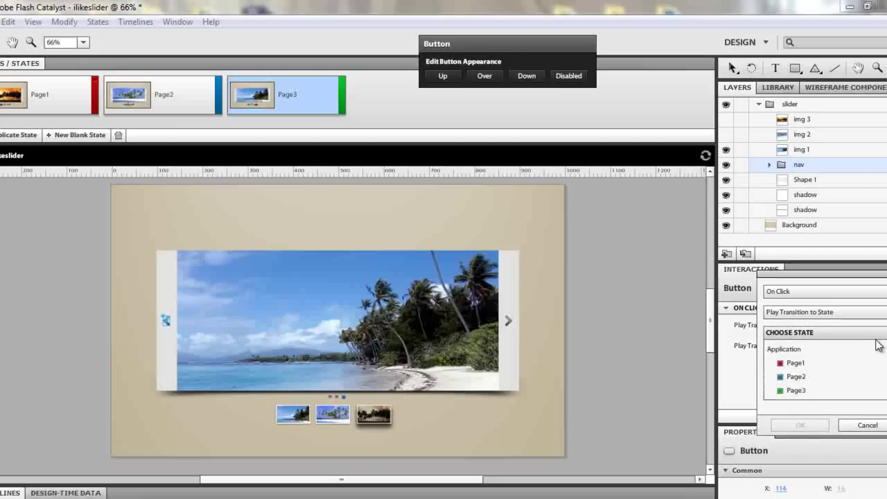
{"action": "left_click", "coordinate": [857, 391]}
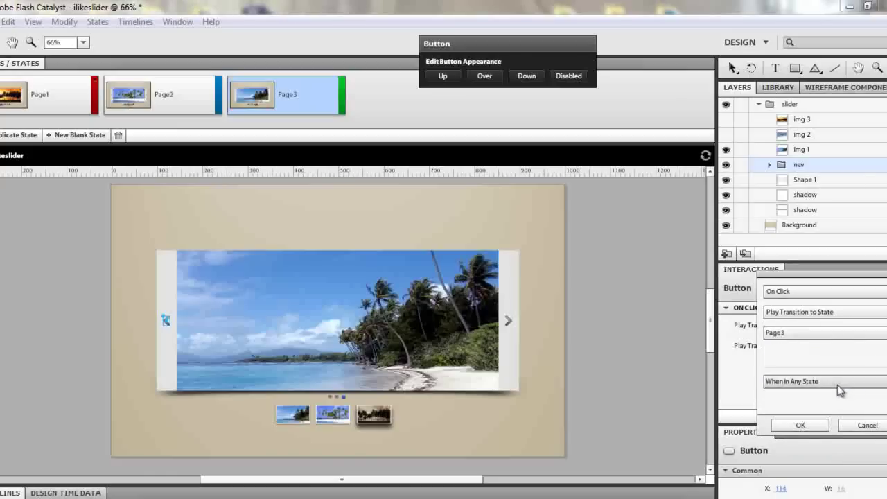
{"action": "left_click", "coordinate": [832, 382]}
{"action": "left_click", "coordinate": [796, 427]}
{"action": "left_click", "coordinate": [795, 424]}
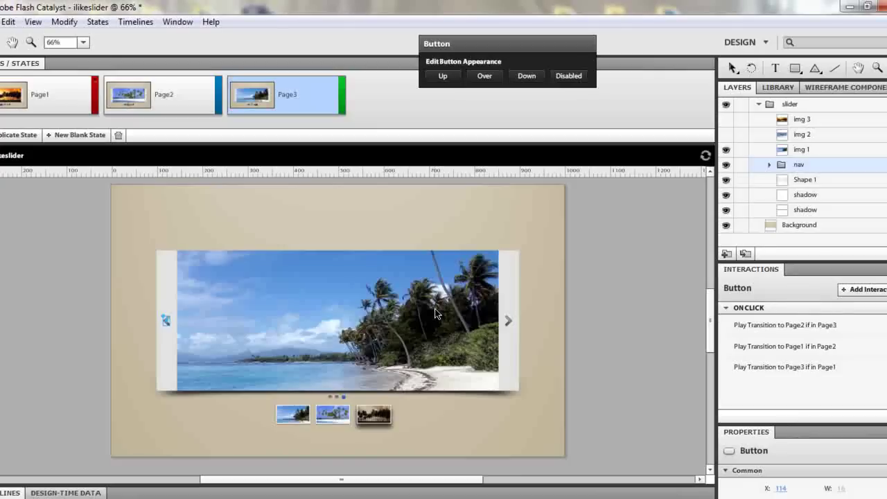
{"action": "key", "text": "ctrl+Return"}
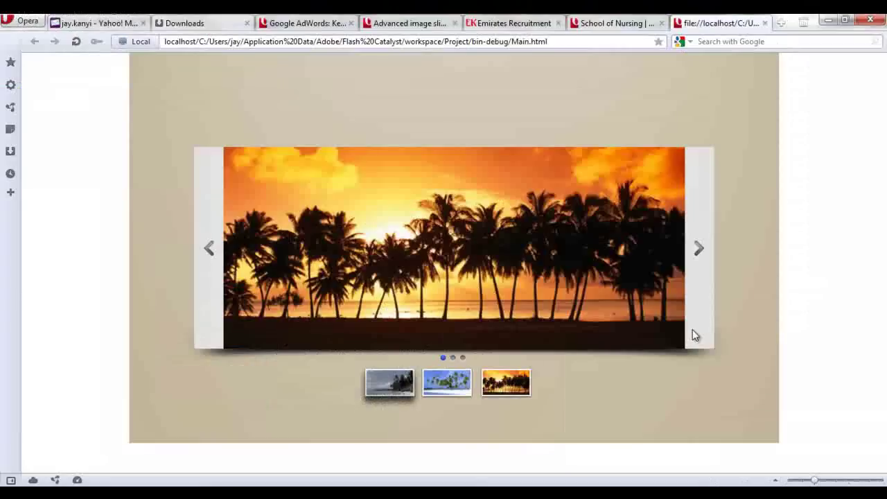
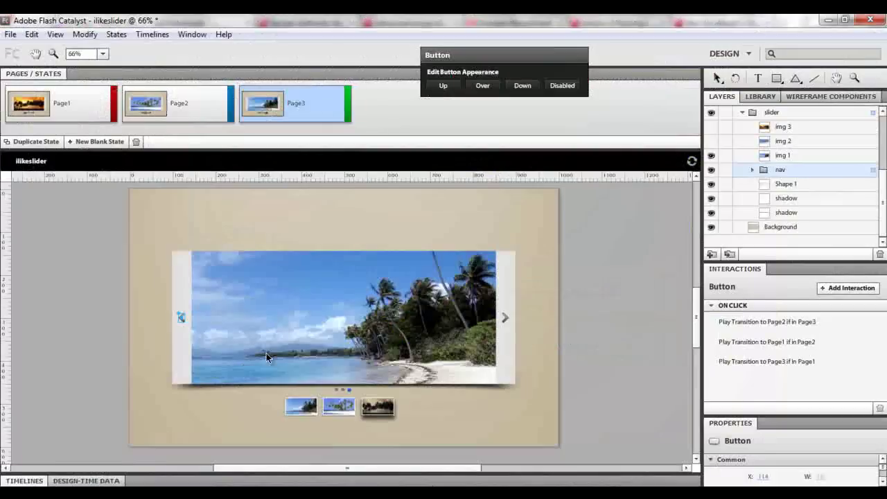
Step: Expand the state transition timelines and apply a 0.5 sec smooth transition with Smart Smoothing timing from Page1 to Page2
{"action": "left_click", "coordinate": [170, 481]}
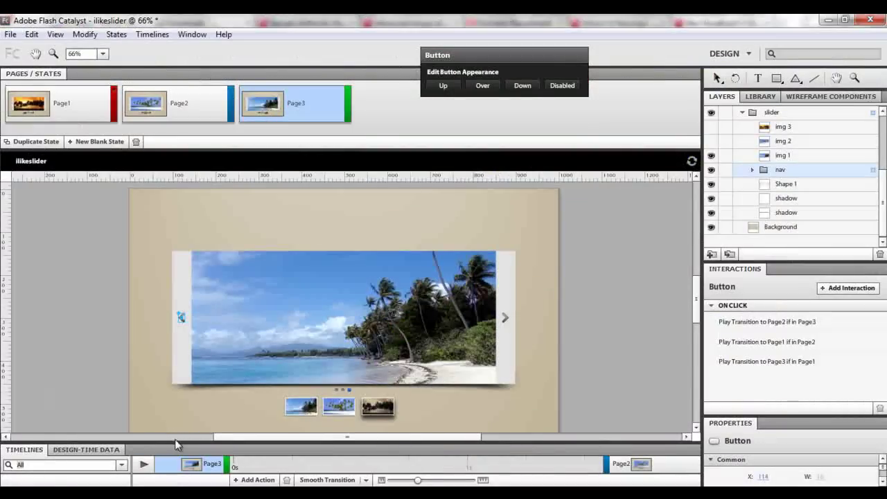
{"action": "left_click_drag", "start_coordinate": [176, 441], "coordinate": [190, 268]}
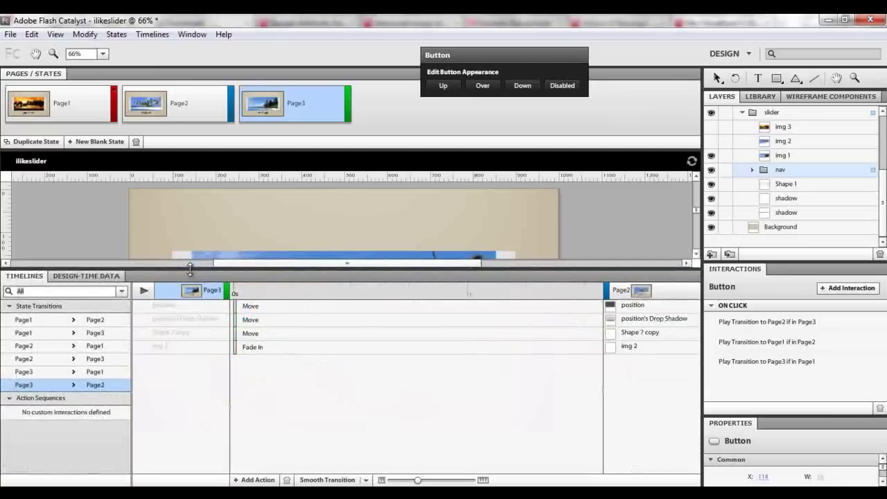
{"action": "left_click", "coordinate": [90, 319]}
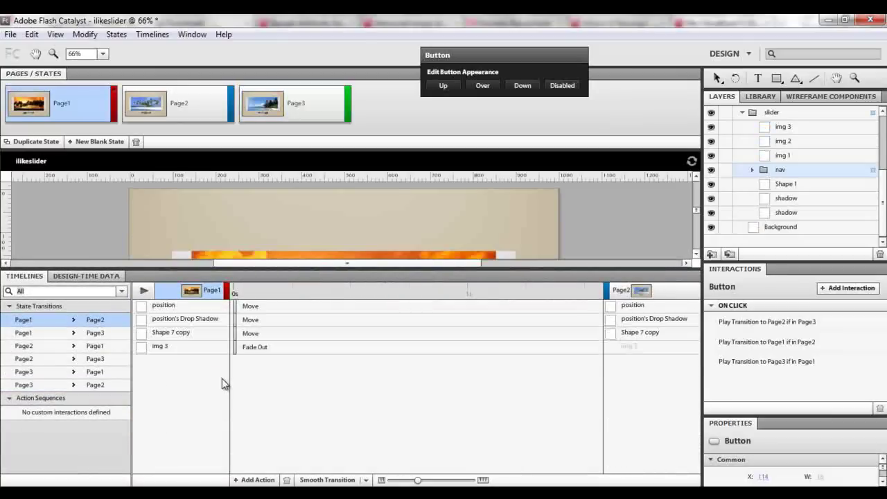
{"action": "left_click", "coordinate": [361, 480]}
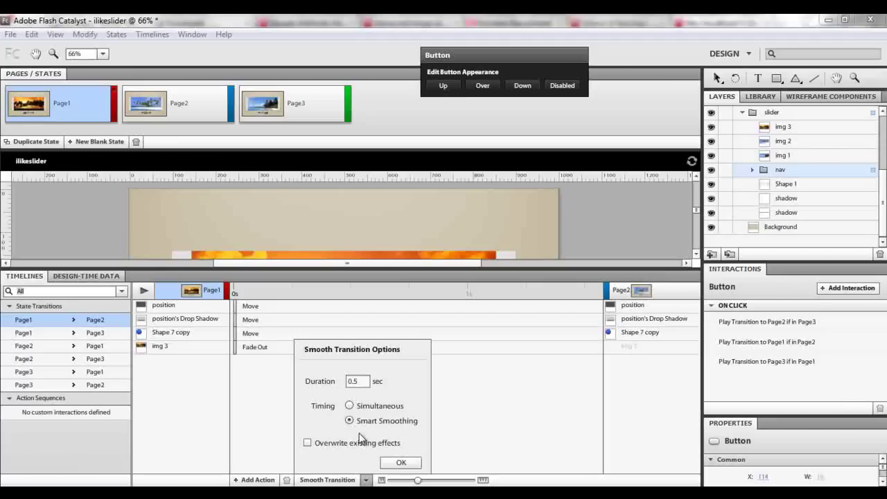
{"action": "left_click", "coordinate": [396, 463]}
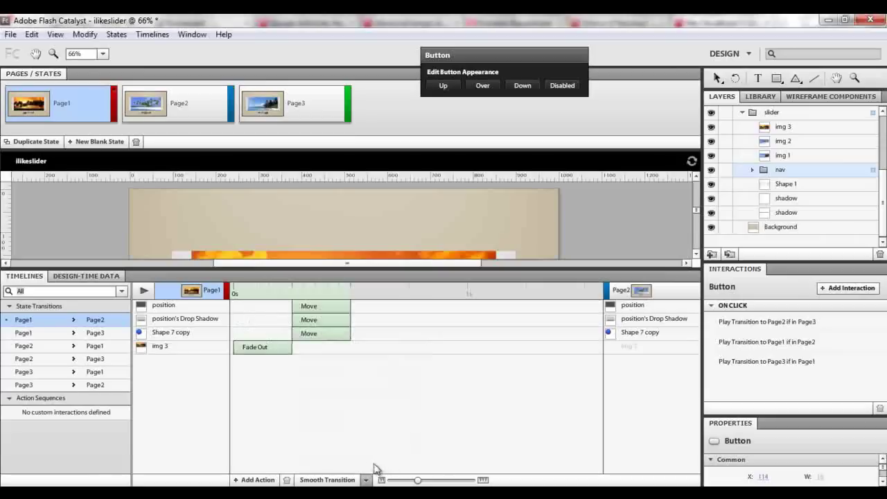
Step: Apply the smooth transition to the remaining state transitions: Page1 to Page3, Page2 to Page1, Page2 to Page3, Page3 to Page1 and Page3 to Page2
{"action": "left_click", "coordinate": [92, 336]}
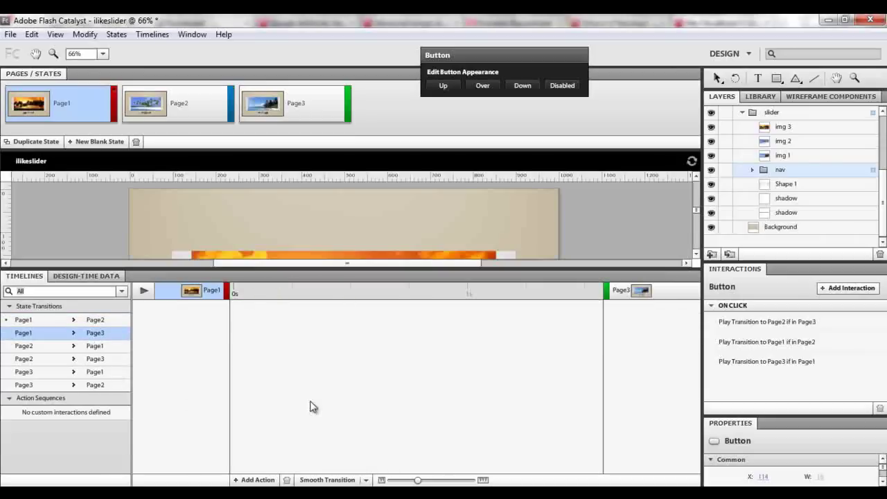
{"action": "left_click", "coordinate": [327, 480]}
{"action": "left_click", "coordinate": [114, 346]}
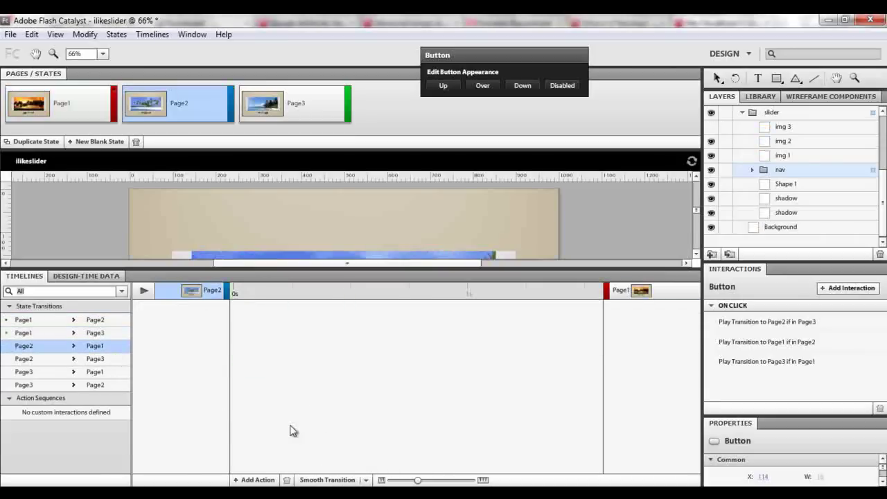
{"action": "left_click", "coordinate": [331, 480]}
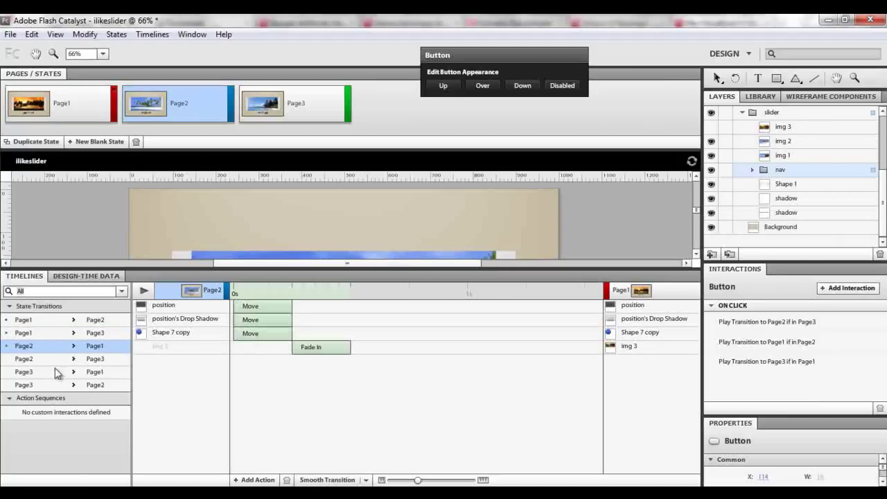
{"action": "left_click", "coordinate": [52, 362]}
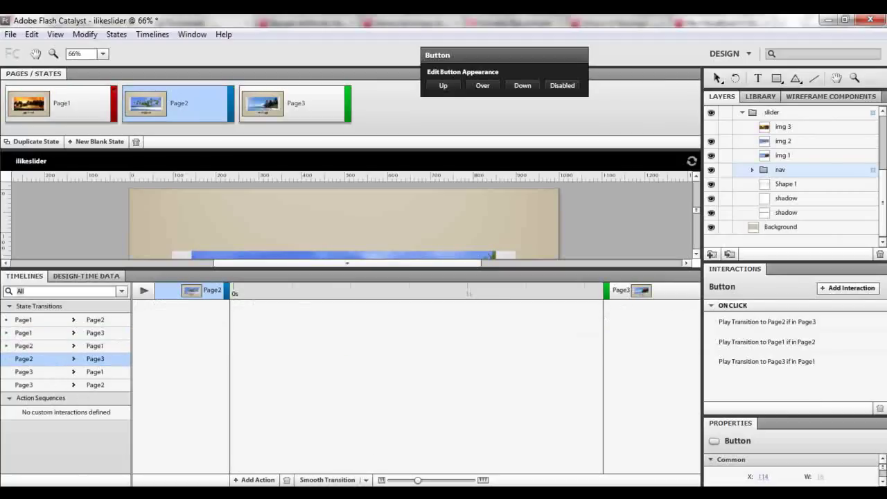
{"action": "left_click", "coordinate": [325, 480]}
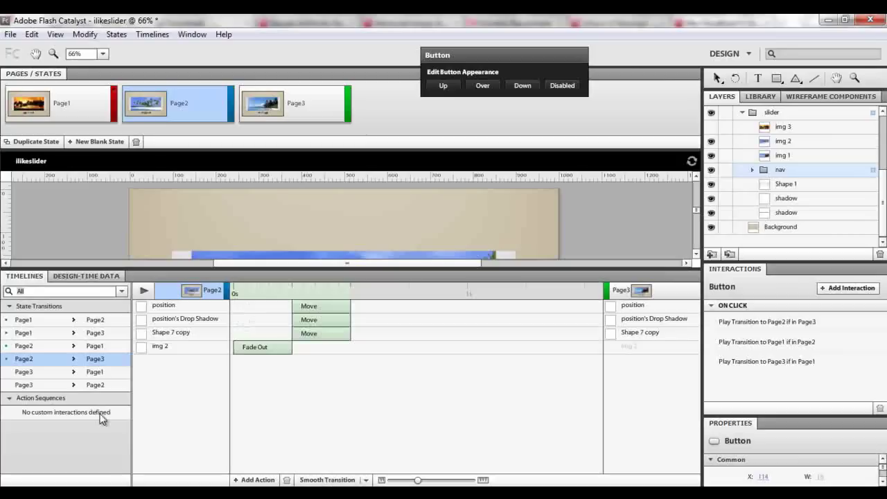
{"action": "left_click", "coordinate": [63, 375]}
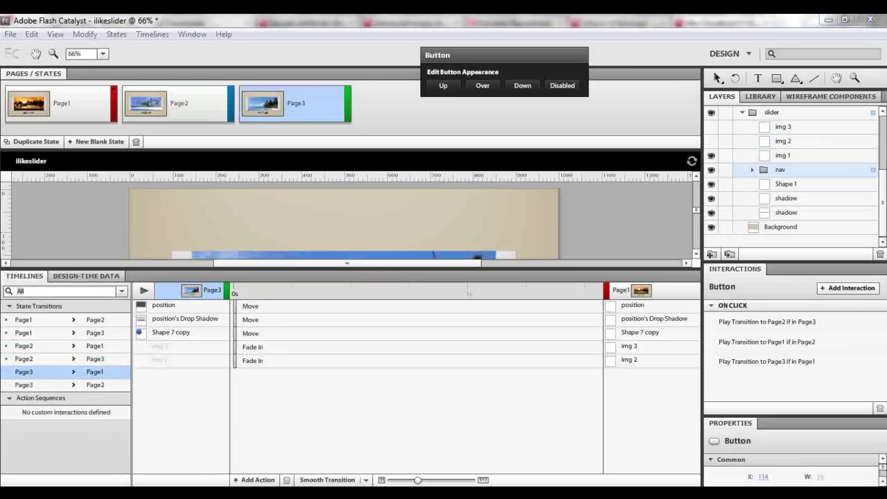
{"action": "left_click", "coordinate": [309, 479]}
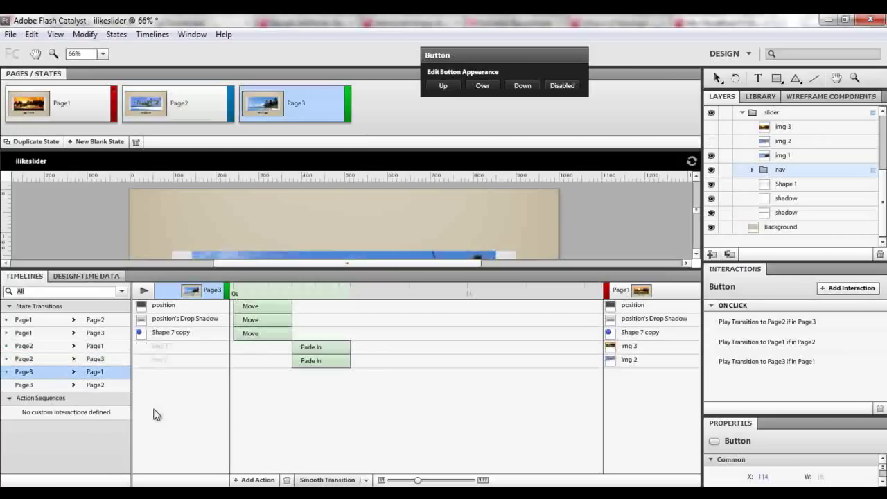
{"action": "left_click", "coordinate": [97, 385]}
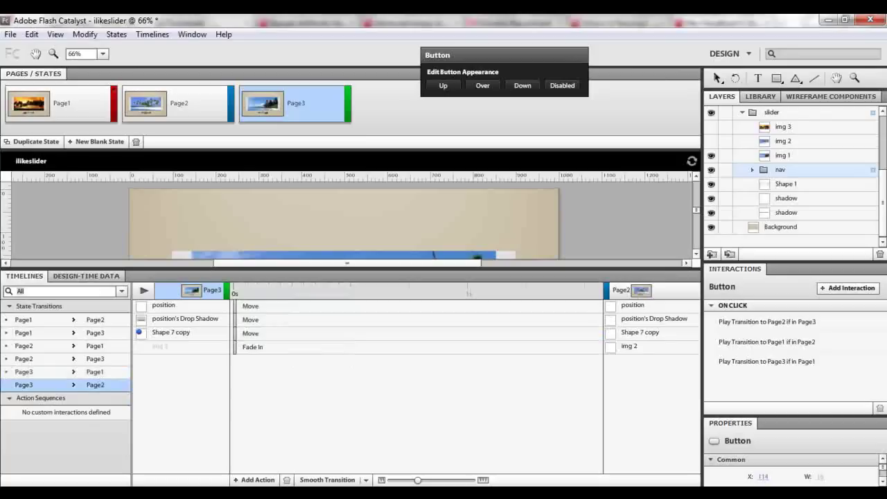
{"action": "left_click", "coordinate": [326, 479]}
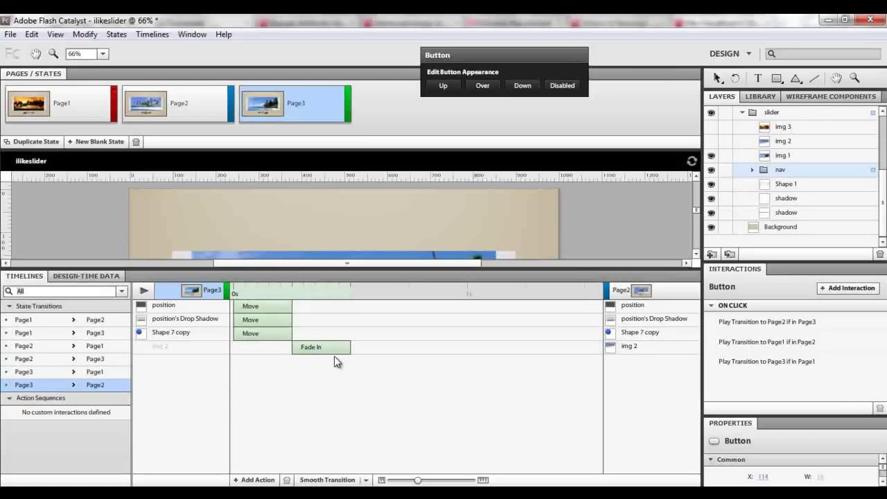
Step: Run the project in the browser and test the slider's animated transitions with the three thumbnail buttons
{"action": "key", "text": "ctrl+Return"}
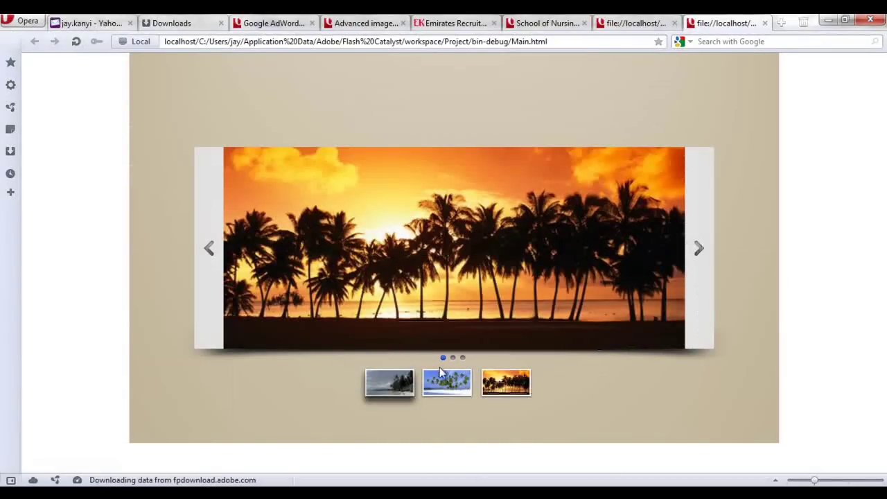
{"action": "left_click", "coordinate": [456, 376]}
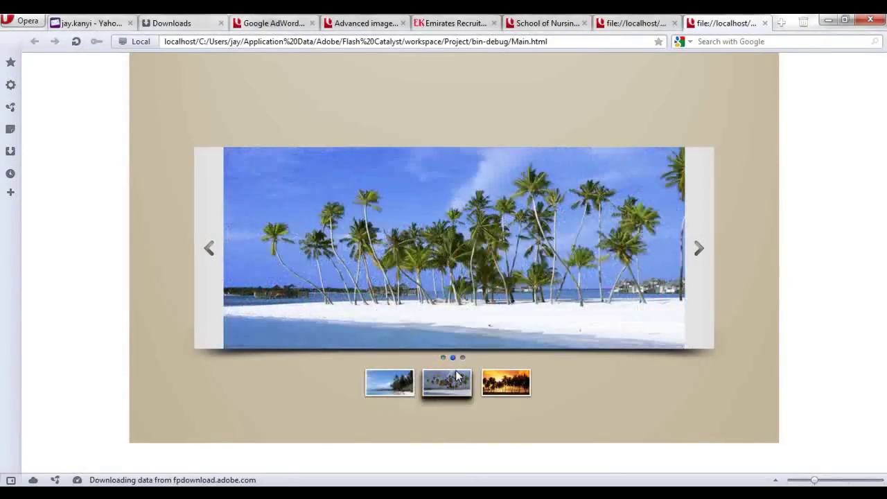
{"action": "left_click", "coordinate": [498, 379]}
{"action": "left_click", "coordinate": [463, 385]}
{"action": "left_click", "coordinate": [393, 386]}
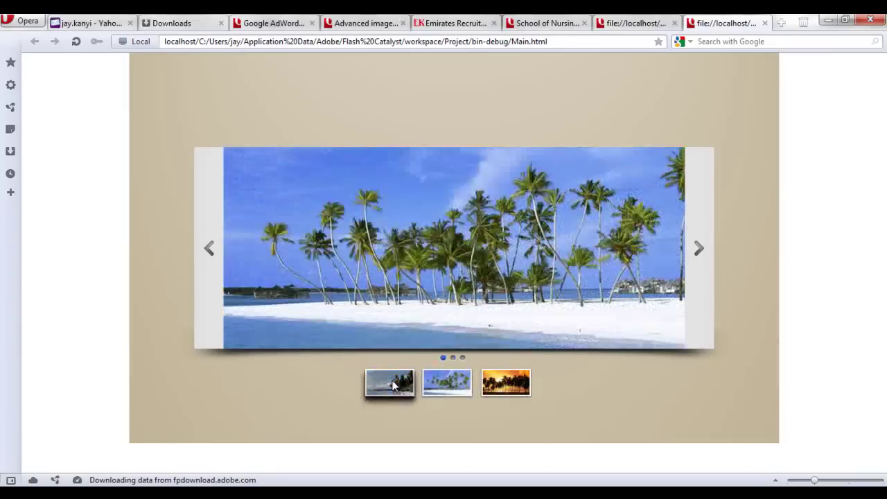
{"action": "left_click", "coordinate": [449, 393]}
{"action": "left_click", "coordinate": [513, 390]}
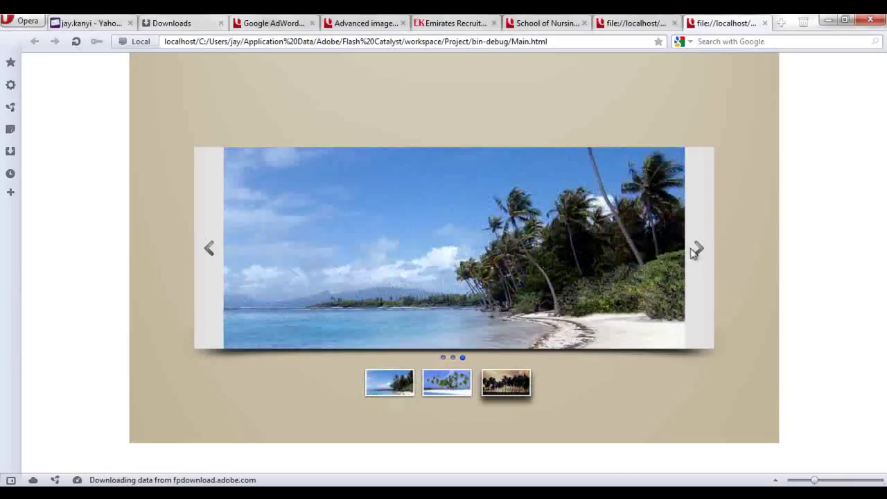
Step: Test the right arrow button by cycling repeatedly through the slider's three images
{"action": "left_click", "coordinate": [699, 251]}
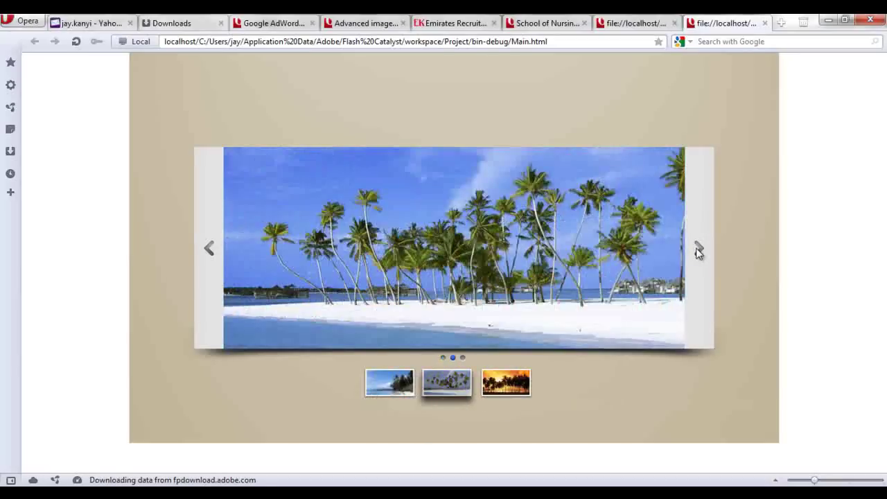
{"action": "left_click", "coordinate": [698, 251]}
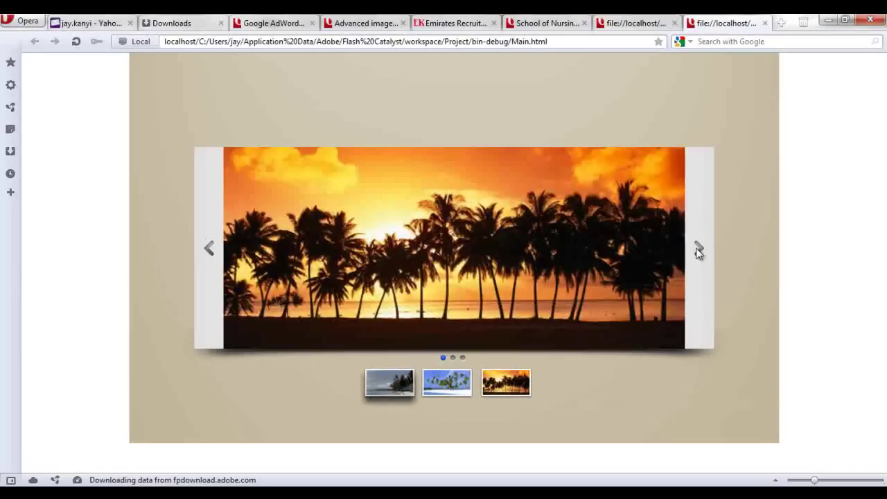
{"action": "left_click", "coordinate": [699, 251]}
{"action": "left_click", "coordinate": [698, 251]}
{"action": "left_click", "coordinate": [698, 251]}
{"action": "left_click", "coordinate": [696, 249]}
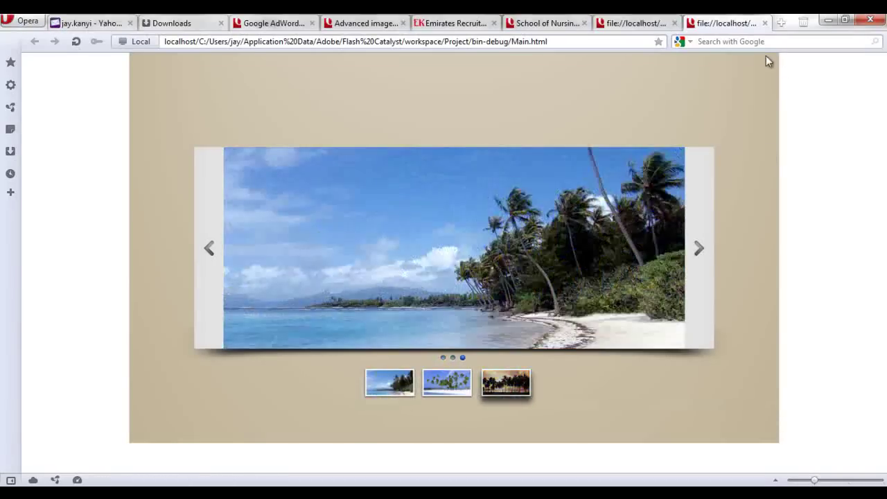